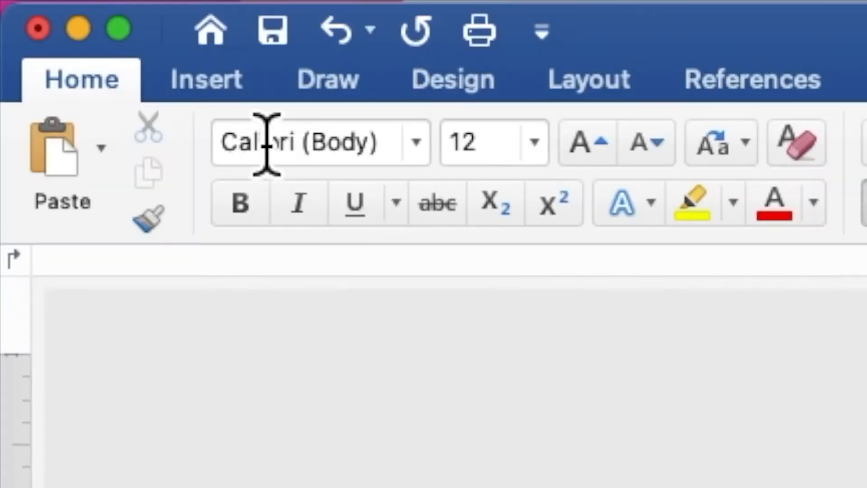
Insert the picture PURPLE BACKGROUND.jpg from the PURPLE AND GOLD folder on the Desktop
left_click(67, 9)
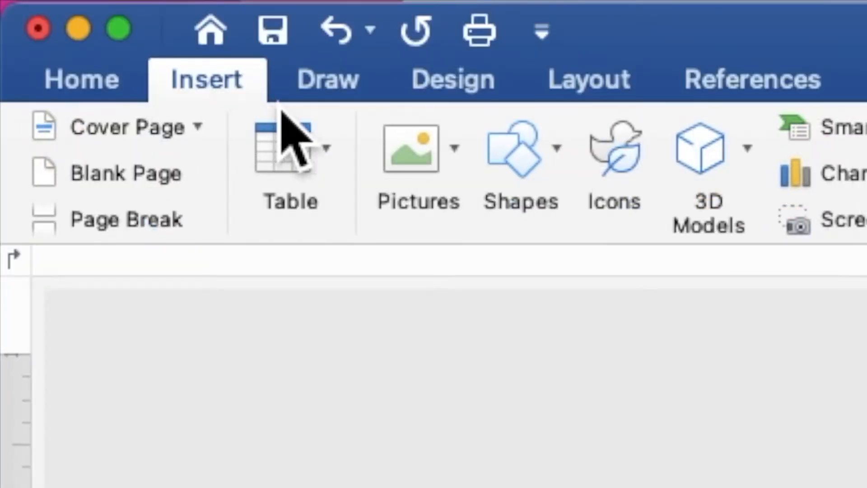
left_click(465, 152)
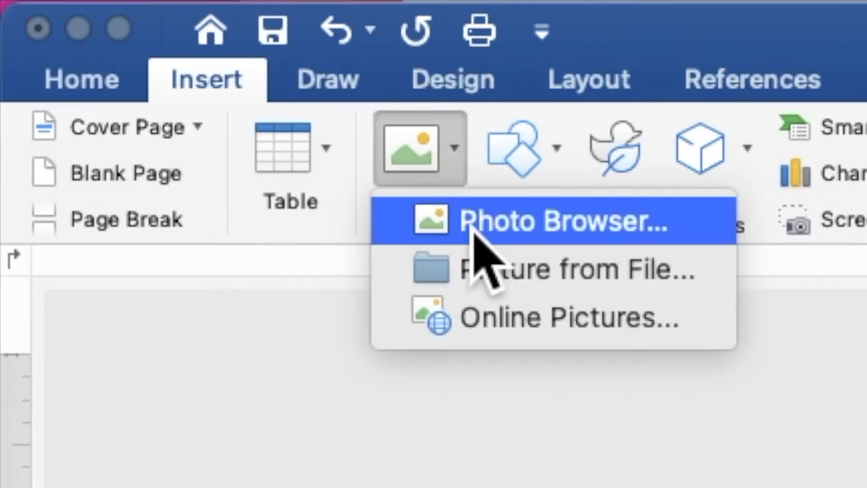
left_click(472, 277)
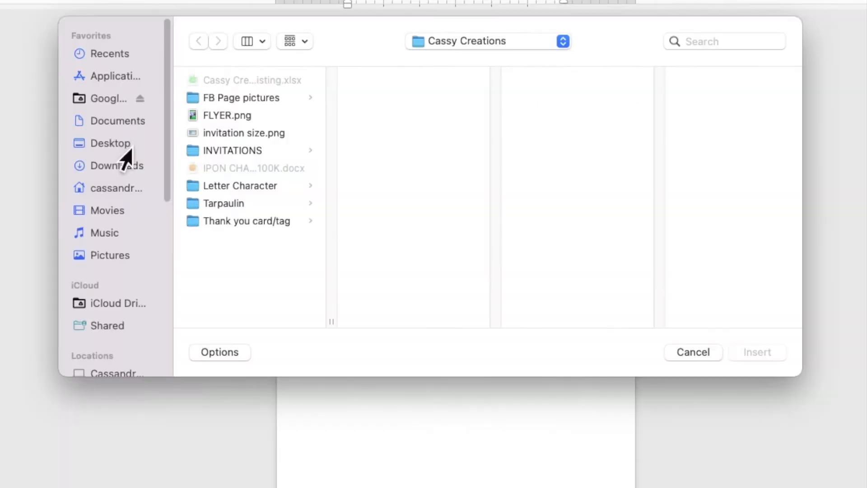
left_click(180, 171)
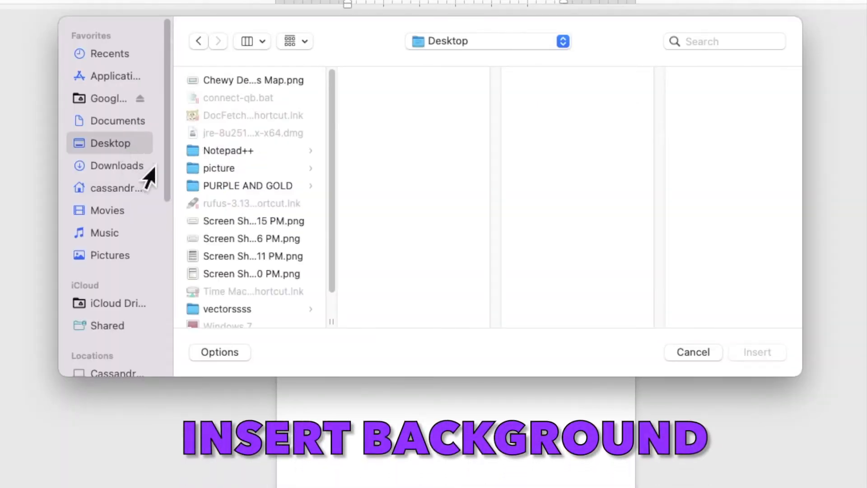
left_click(224, 188)
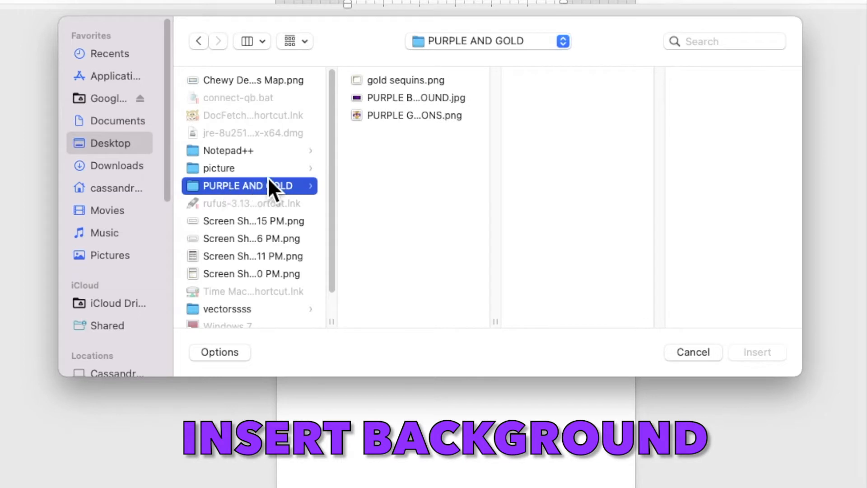
left_click(383, 98)
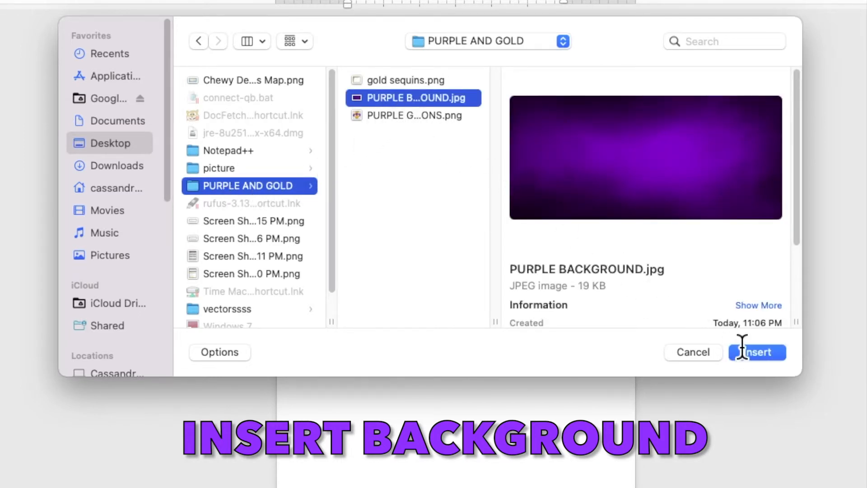
left_click(761, 355)
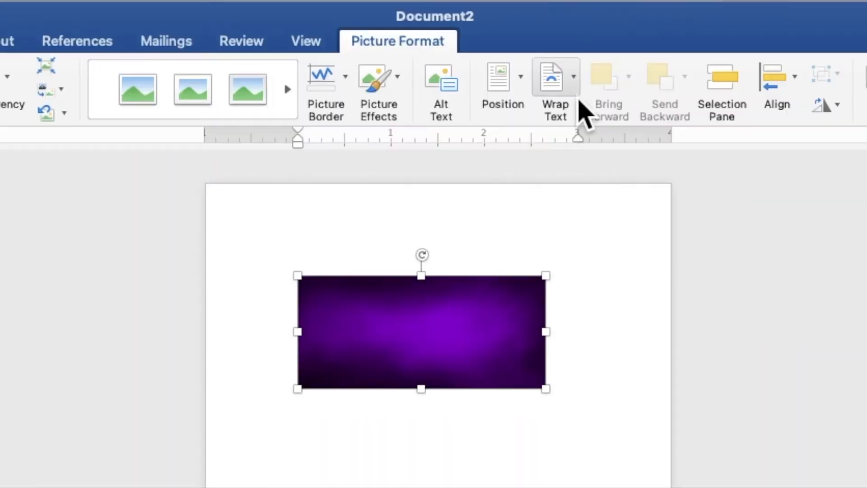
Set the purple background picture behind text and place it, rotated 90° to portrait orientation, in the page's top-left corner
left_click(514, 27)
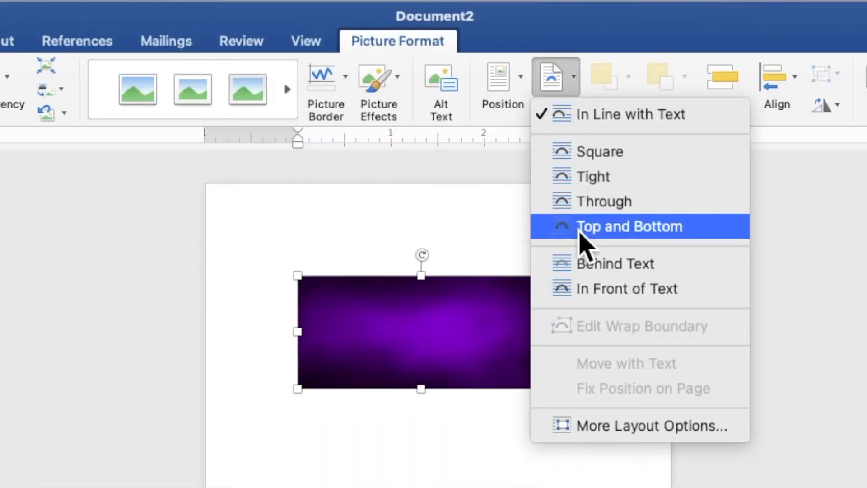
left_click(589, 272)
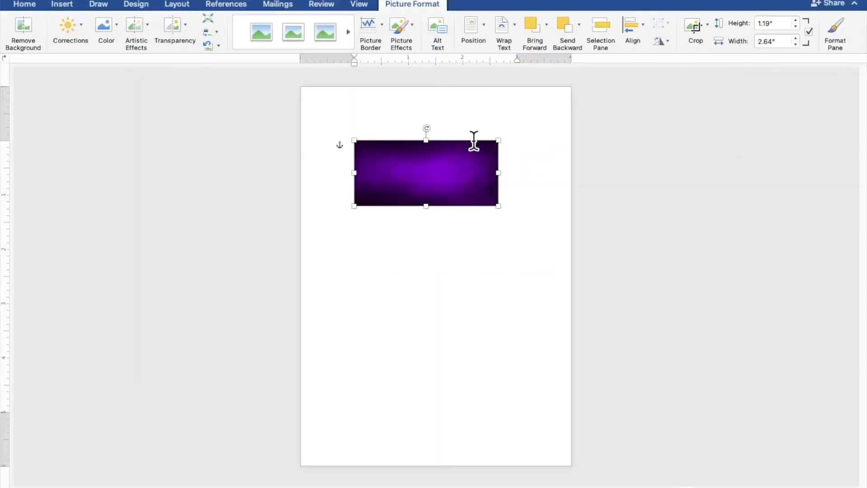
left_click_drag(434, 133, 488, 181)
left_click_drag(441, 151, 345, 136)
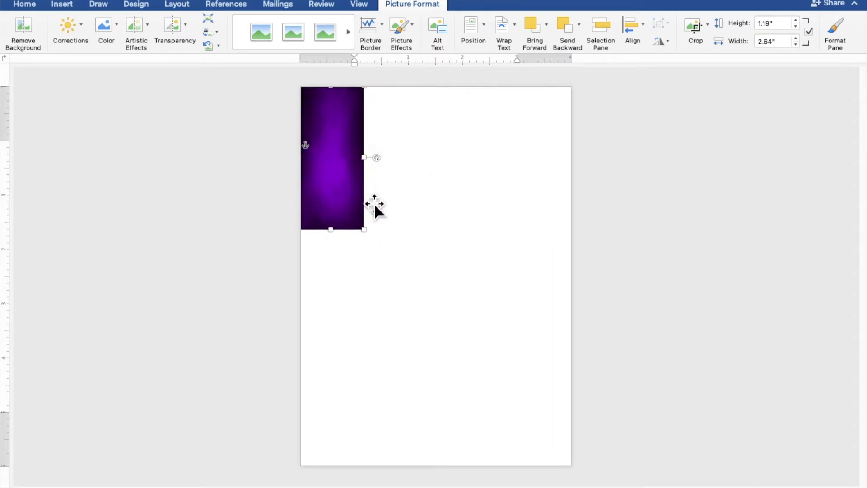
Enlarge and stretch the purple background picture until it covers the whole page
left_click_drag(364, 230, 475, 446)
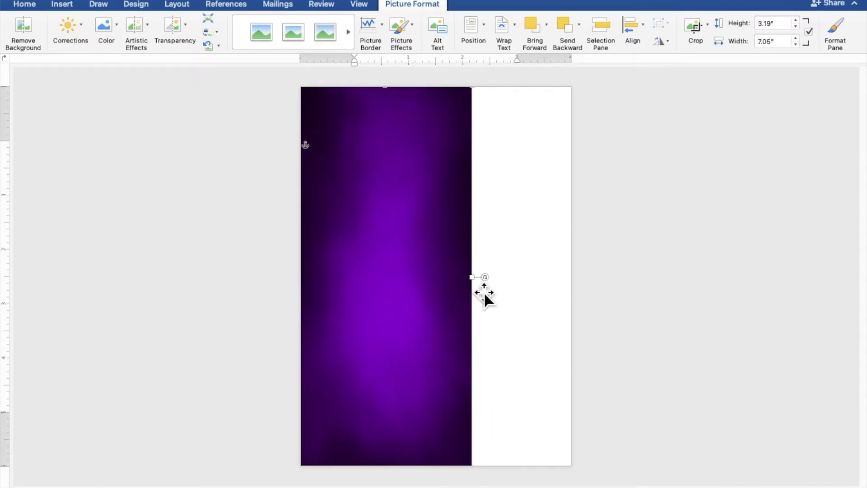
left_click_drag(484, 286, 582, 294)
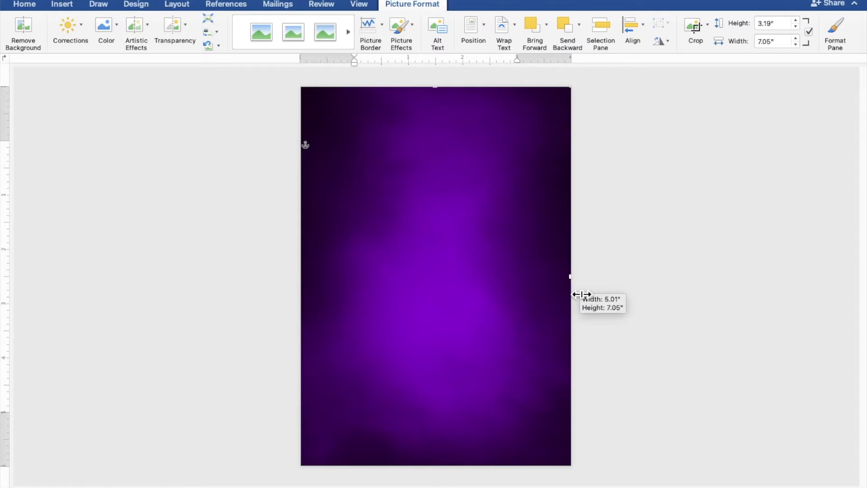
left_click(743, 273)
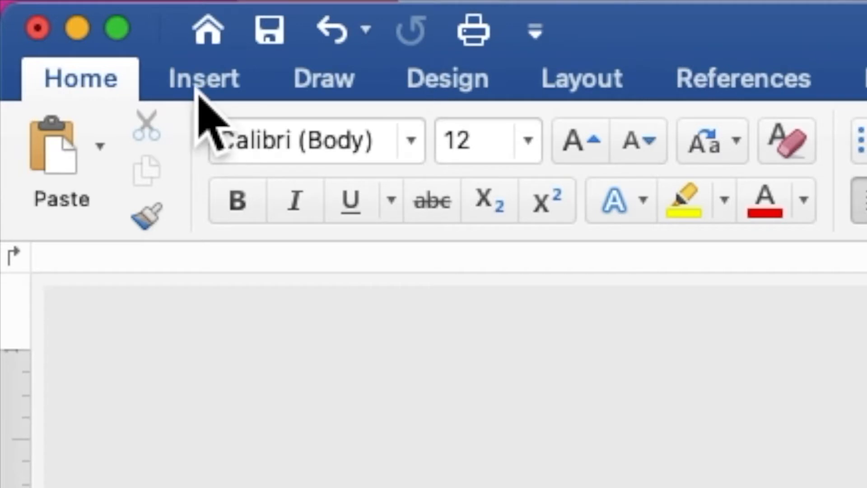
Insert the picture gold sequins.png from the PURPLE AND GOLD folder
left_click(61, 5)
left_click(443, 155)
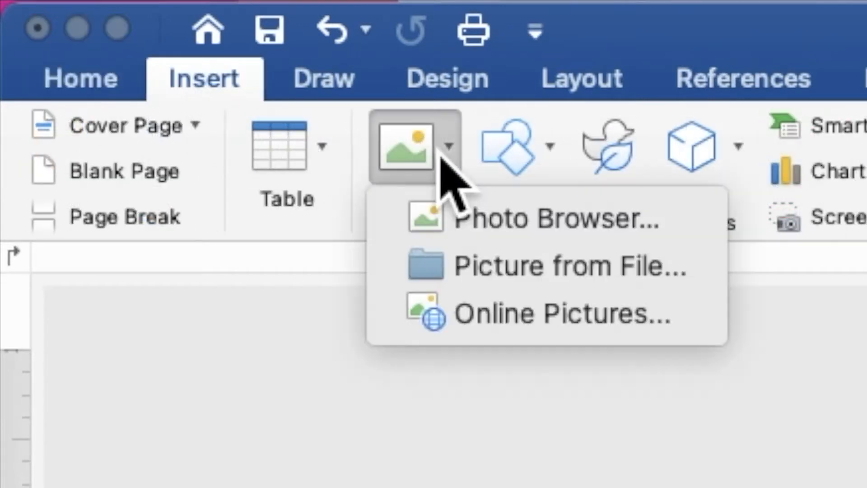
left_click(473, 279)
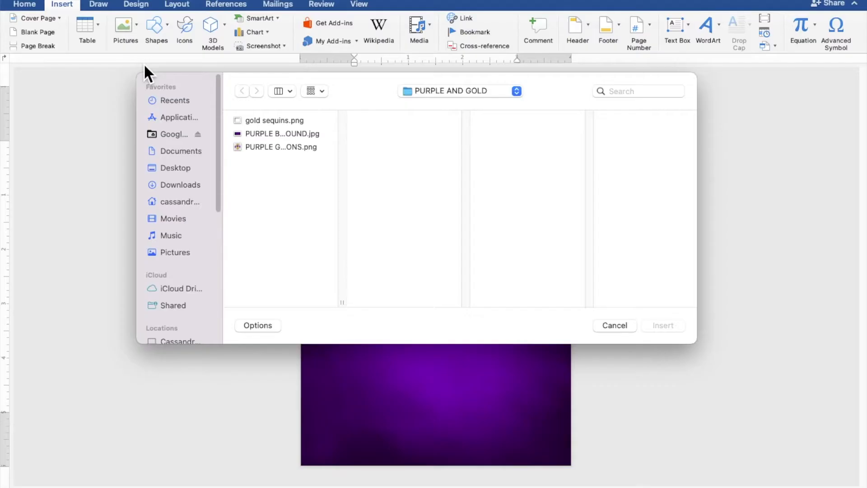
left_click(256, 119)
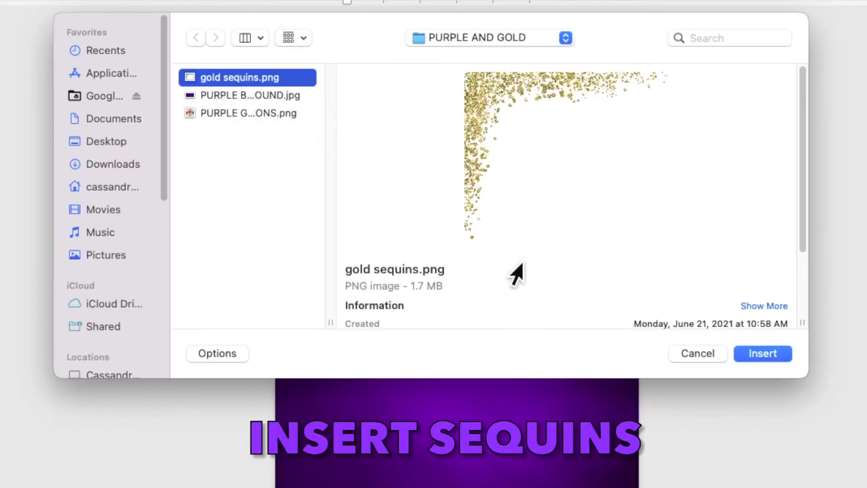
left_click(757, 356)
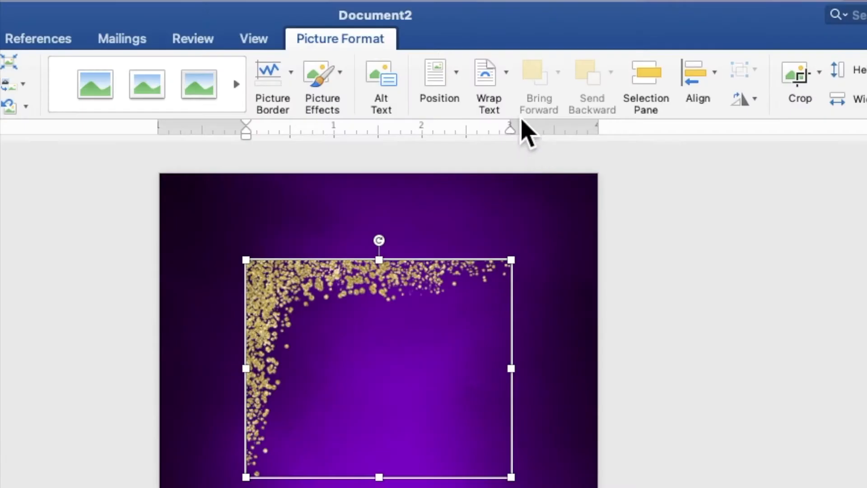
Set the gold sequins picture behind text and move it into the page's top-left corner
left_click(502, 29)
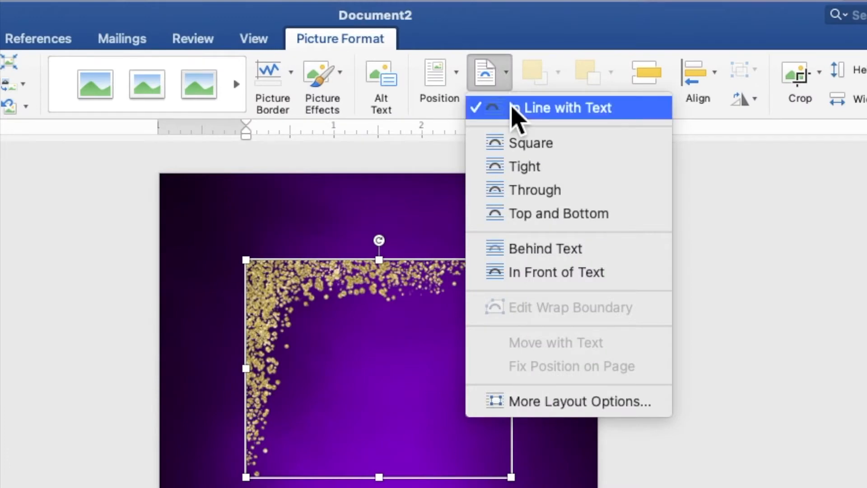
left_click(544, 253)
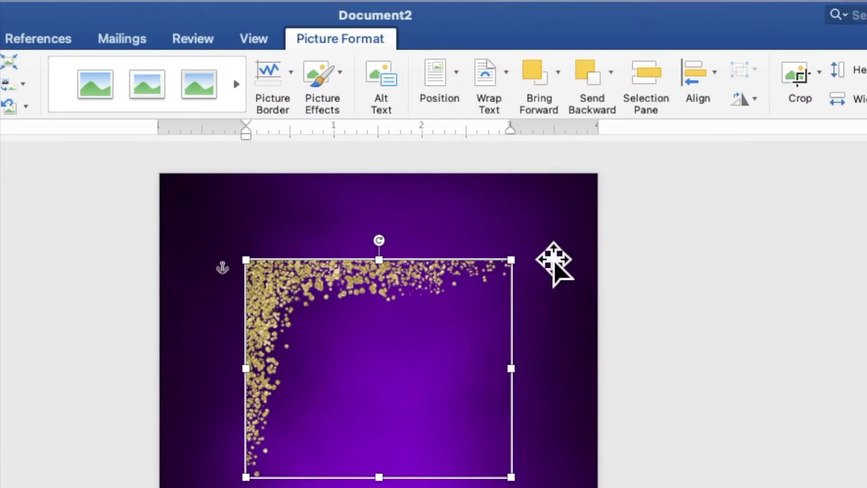
left_click_drag(431, 189, 378, 133)
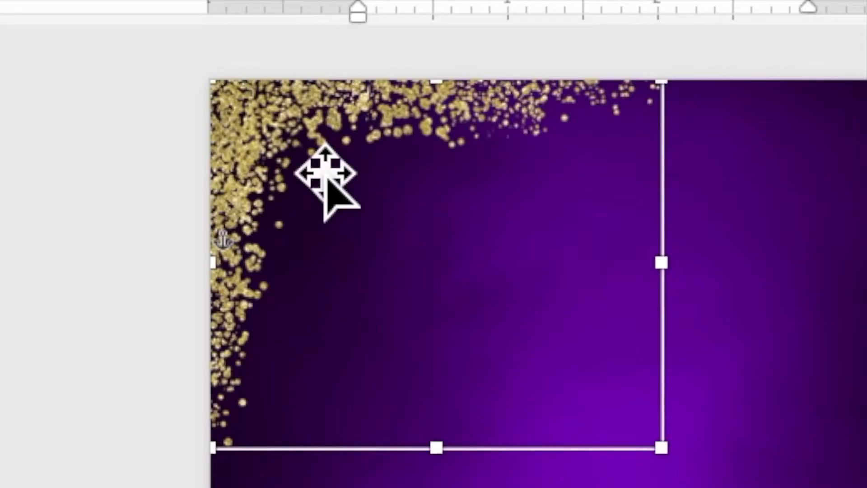
Copy the gold sequins picture and paste a duplicate onto the page
right_click(335, 112)
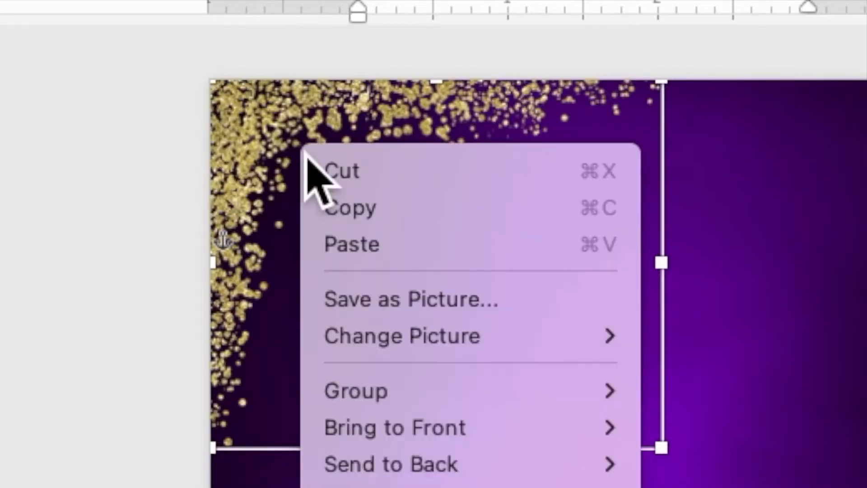
left_click(334, 208)
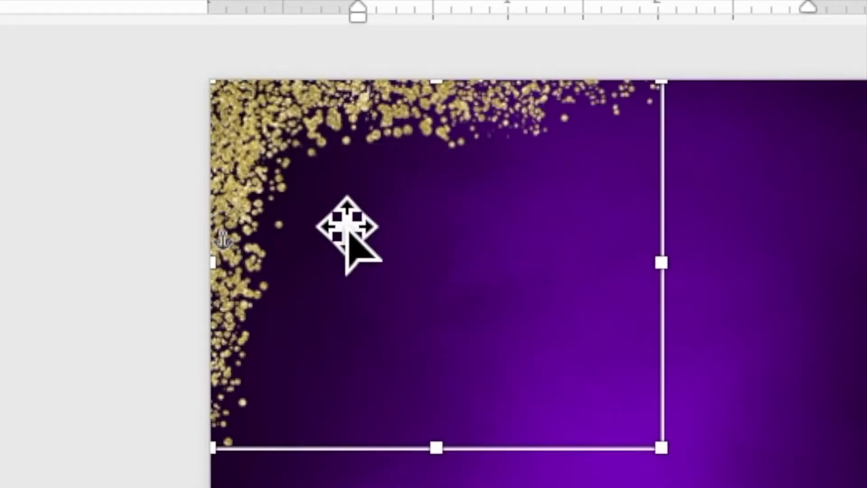
right_click(305, 168)
left_click(343, 264)
left_click_drag(358, 164, 423, 188)
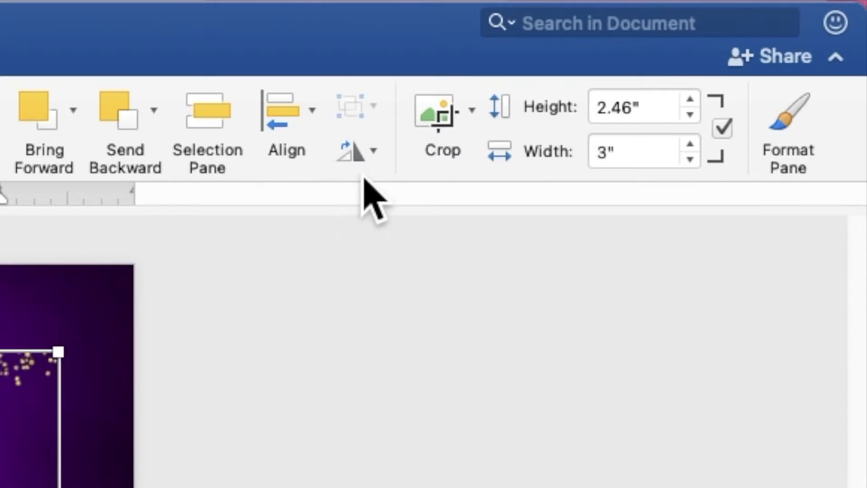
Flip the duplicated sequins picture horizontally and move it into the page's top-right corner
left_click(663, 43)
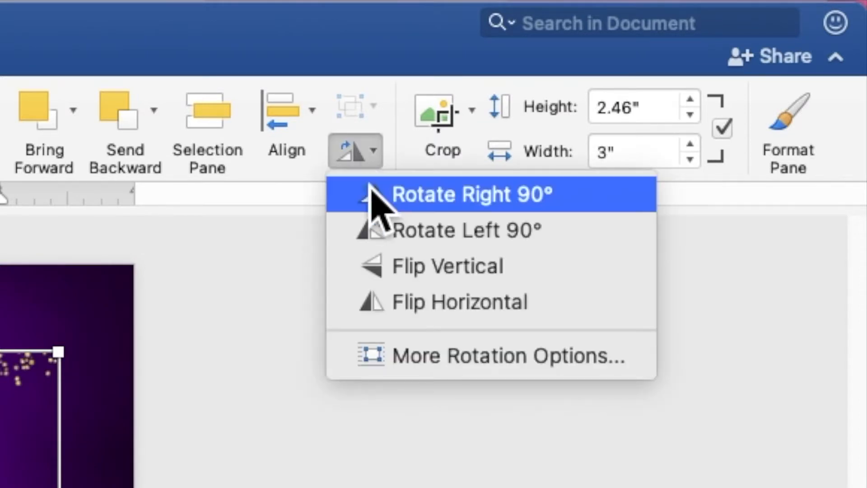
left_click(388, 311)
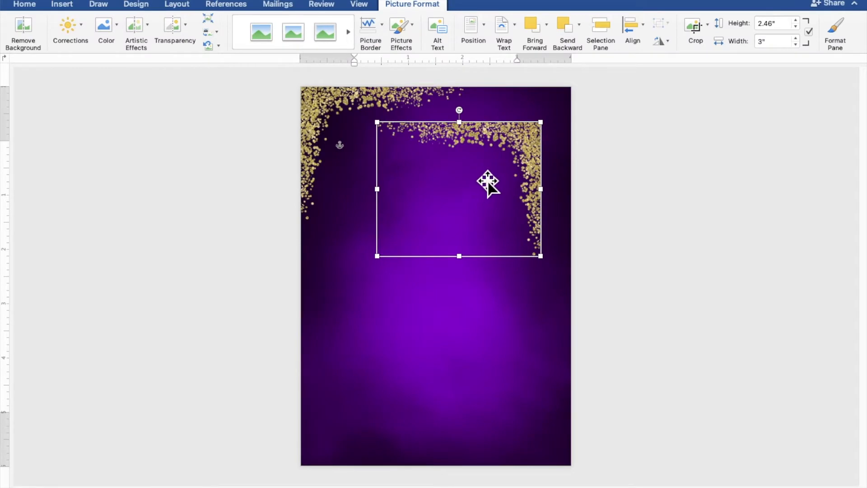
left_click_drag(488, 183, 517, 150)
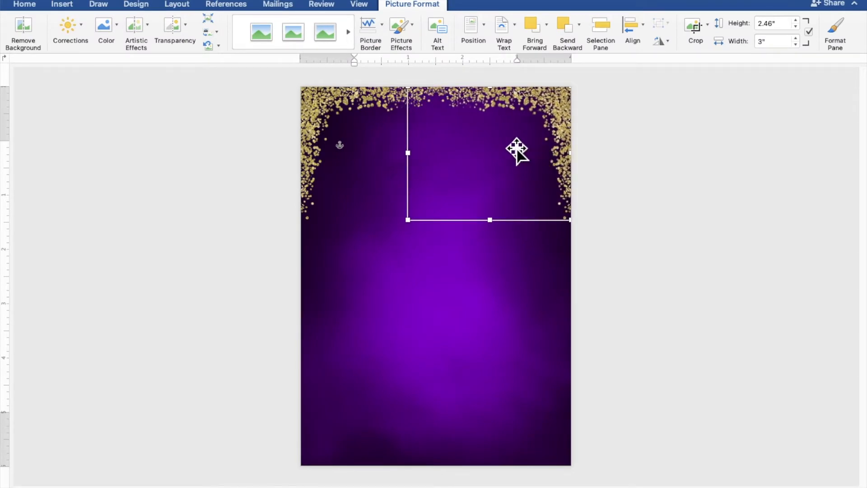
Copy both top-corner sequins pictures together, paste them and move the pasted pair to the lower part of the page
left_click(376, 133, "shift")
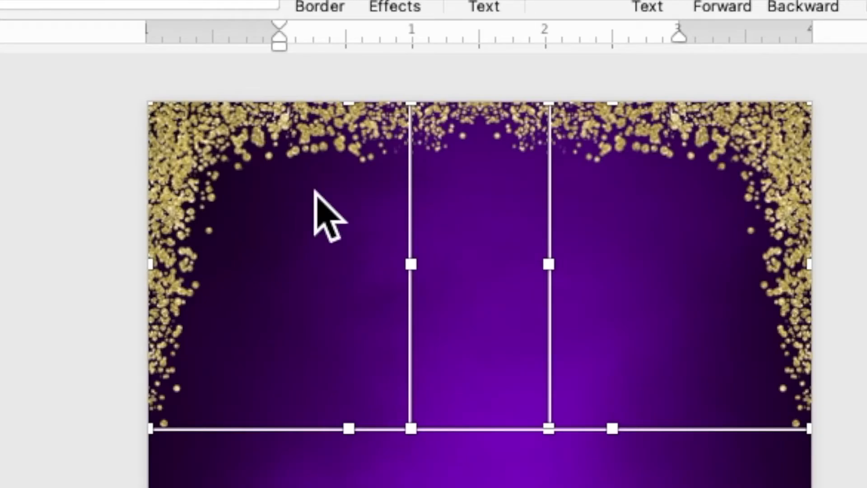
right_click(316, 189)
left_click(341, 244)
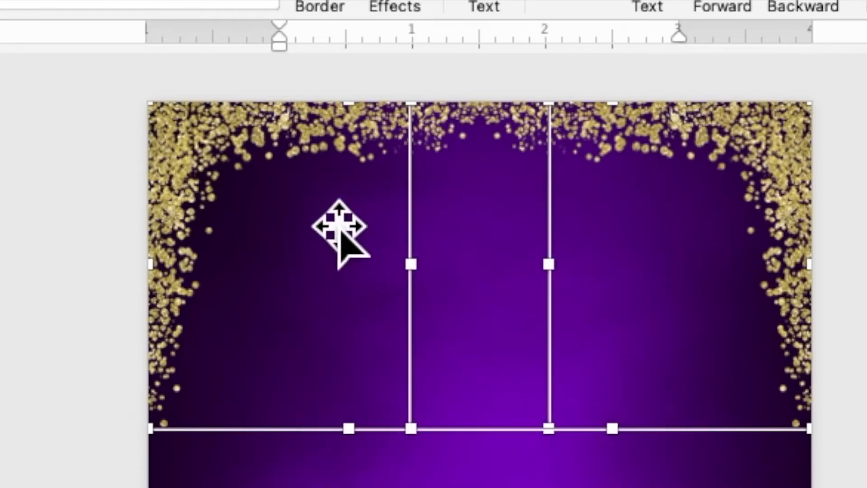
right_click(320, 203)
left_click(357, 290)
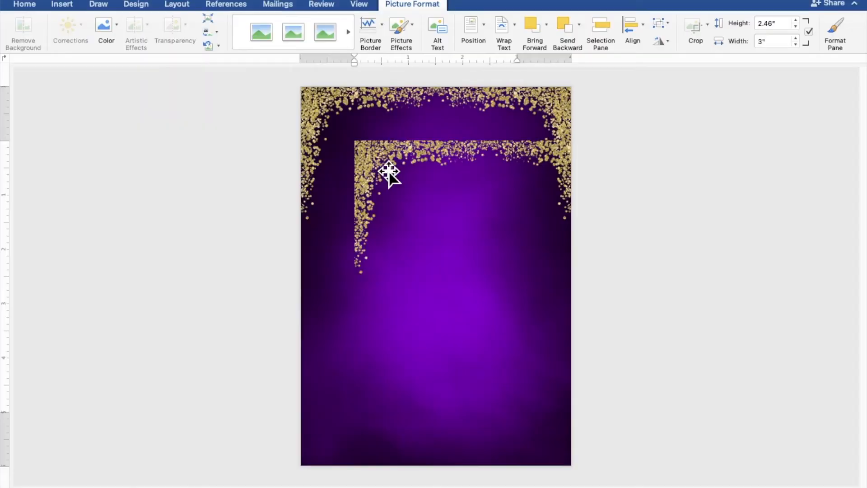
left_click_drag(389, 172, 333, 356)
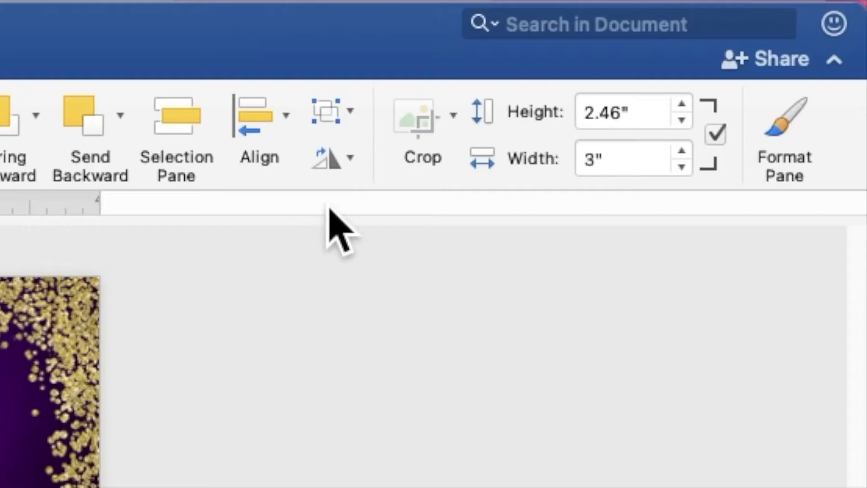
Flip the pasted pair of sequins pictures vertically and fit them into the page's bottom corners
left_click(663, 44)
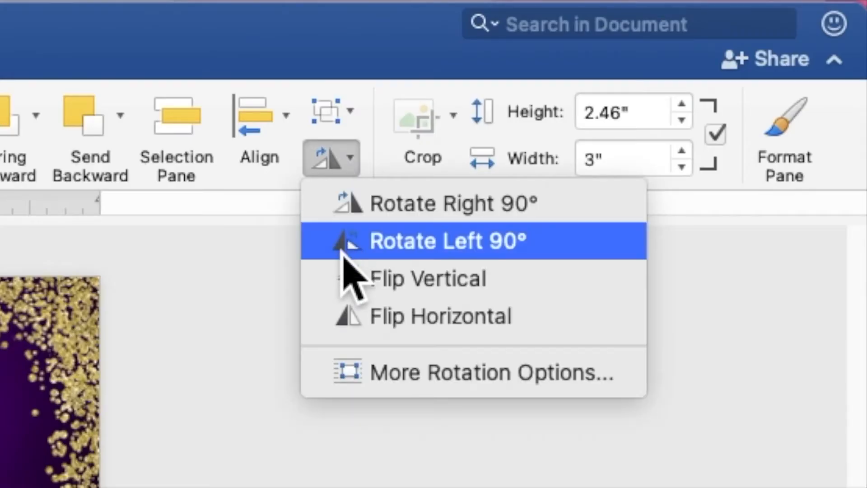
left_click(351, 283)
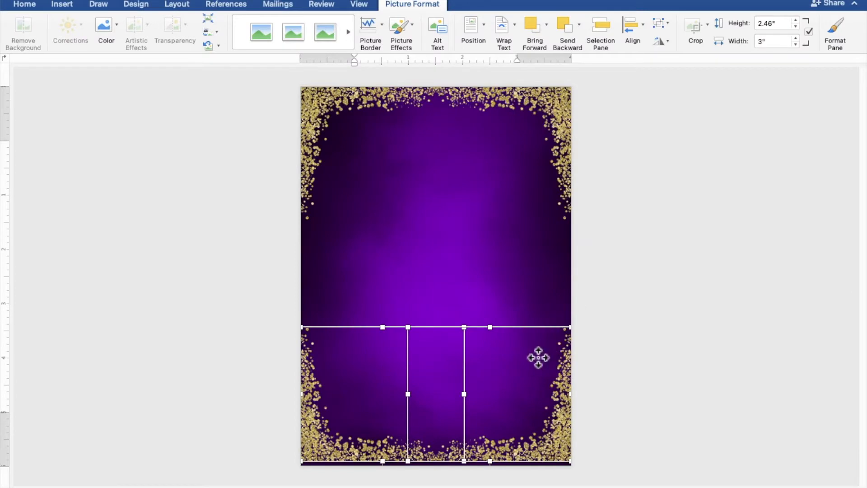
left_click_drag(538, 357, 538, 360)
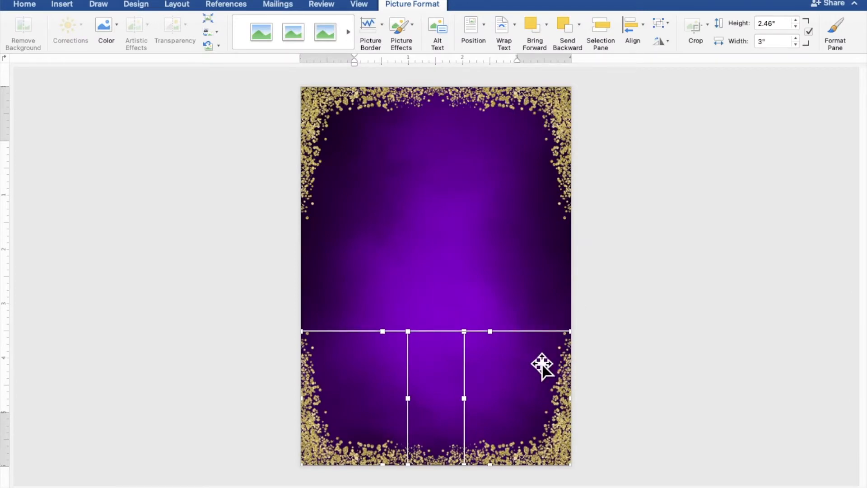
left_click(695, 353)
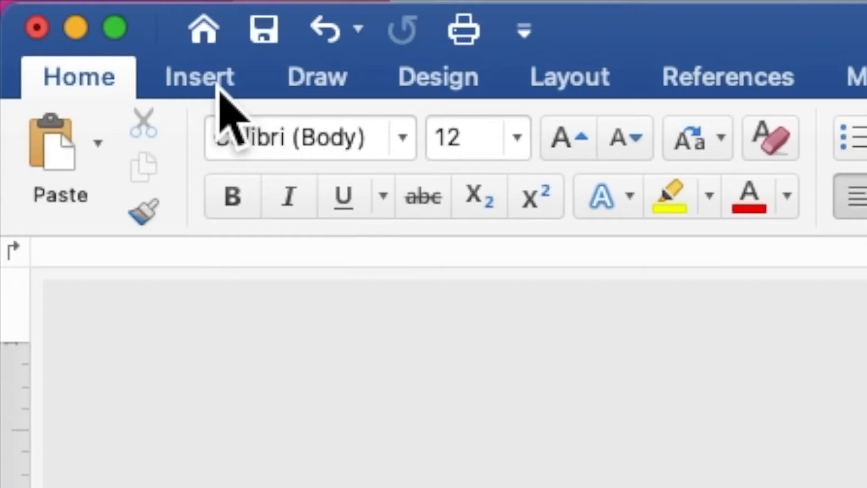
Insert the picture PURPLE GOLD BALLOONS.png from the PURPLE AND GOLD folder onto the page
left_click(67, 6)
left_click(410, 154)
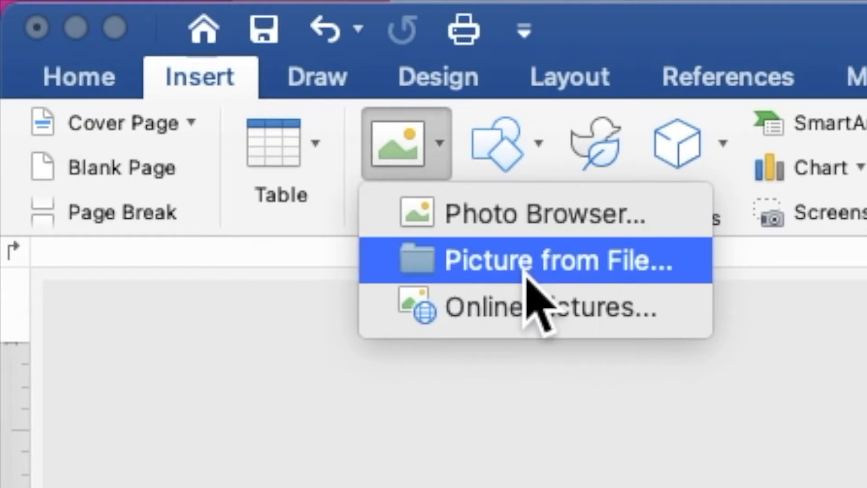
left_click(525, 270)
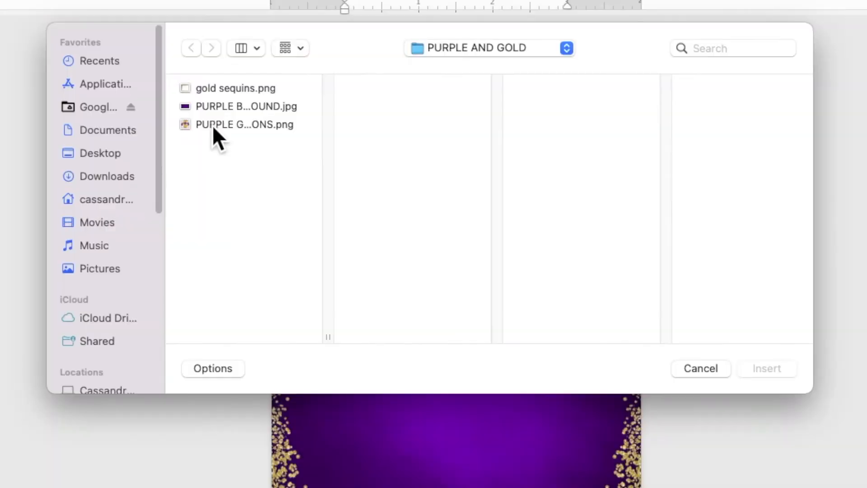
left_click(212, 126)
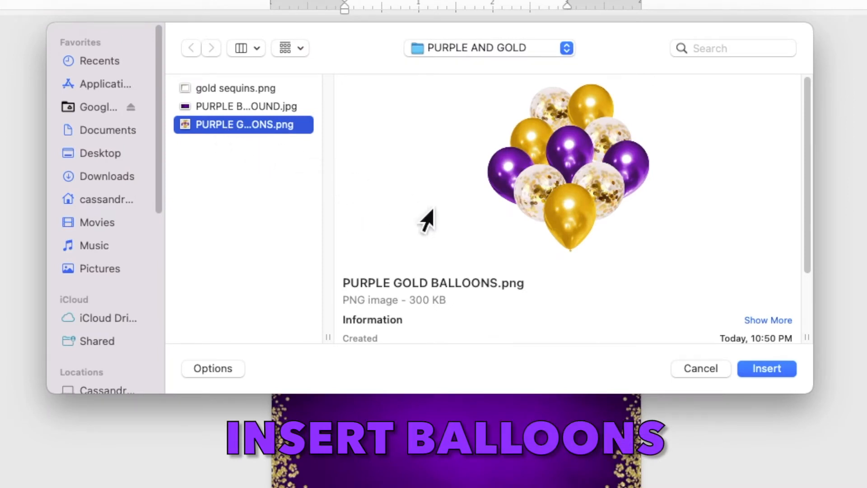
left_click(759, 376)
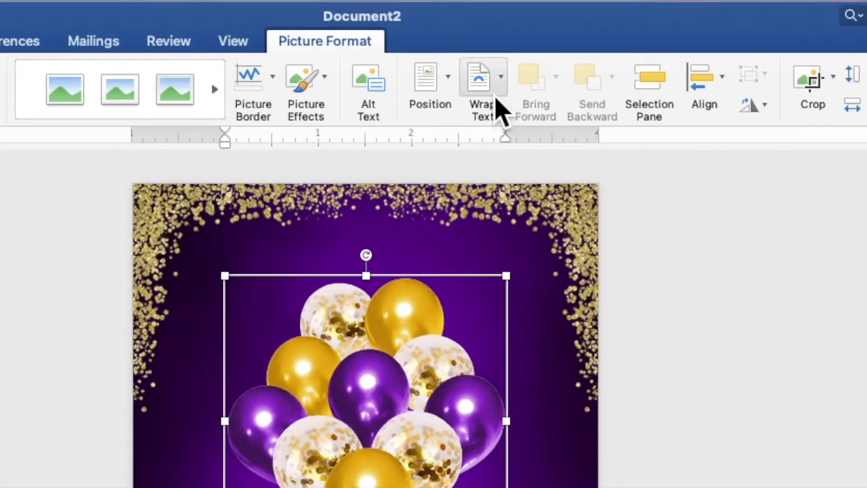
Set the balloons picture's text wrapping to Behind Text and move it up to the page's top centre
left_click(512, 36)
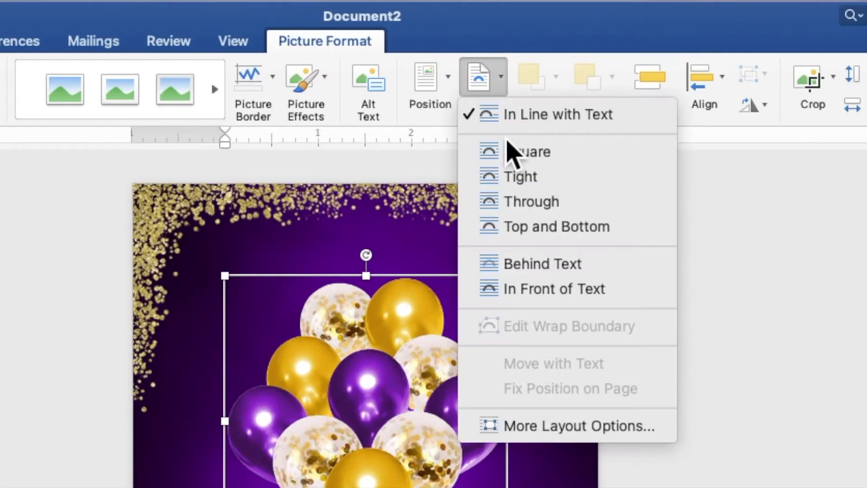
left_click(543, 266)
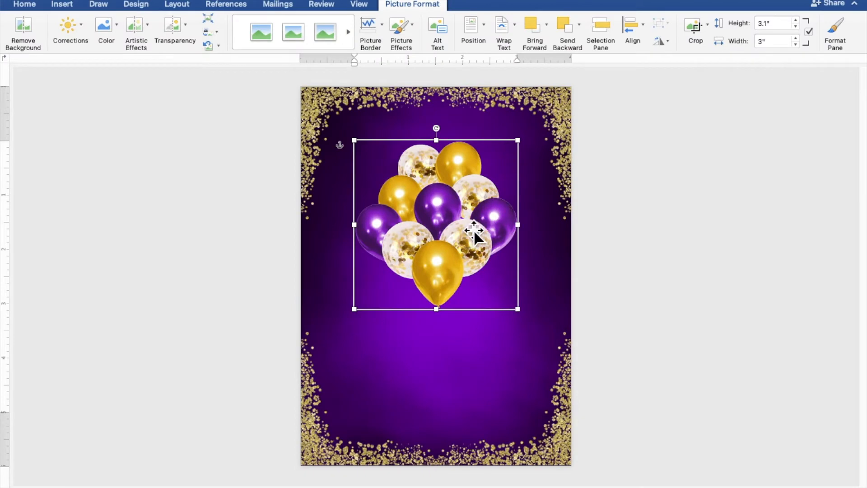
left_click_drag(473, 230, 473, 180)
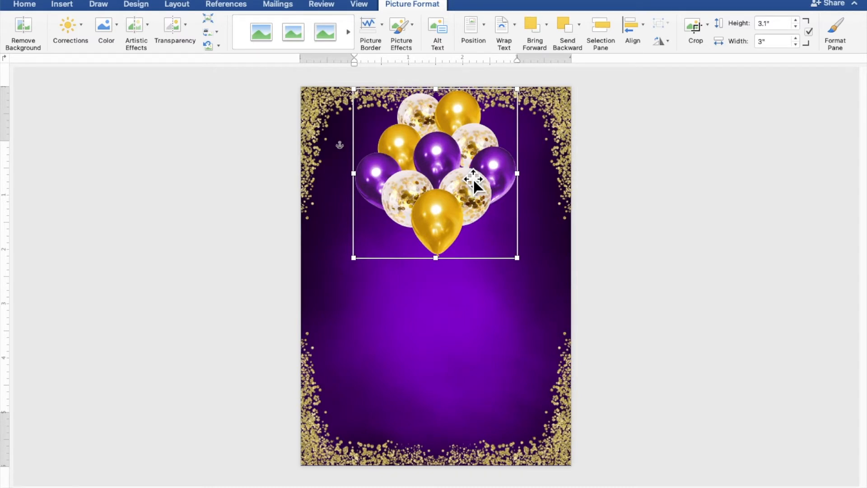
left_click(702, 256)
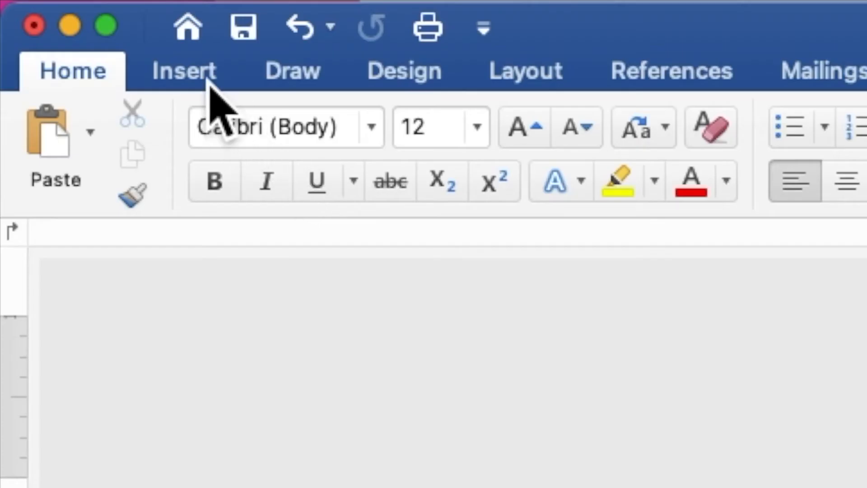
Draw a rectangle about 4.38" wide and 1.21" high across the page at the lowest balloon and add the text "eighteen" to it
left_click(69, 6)
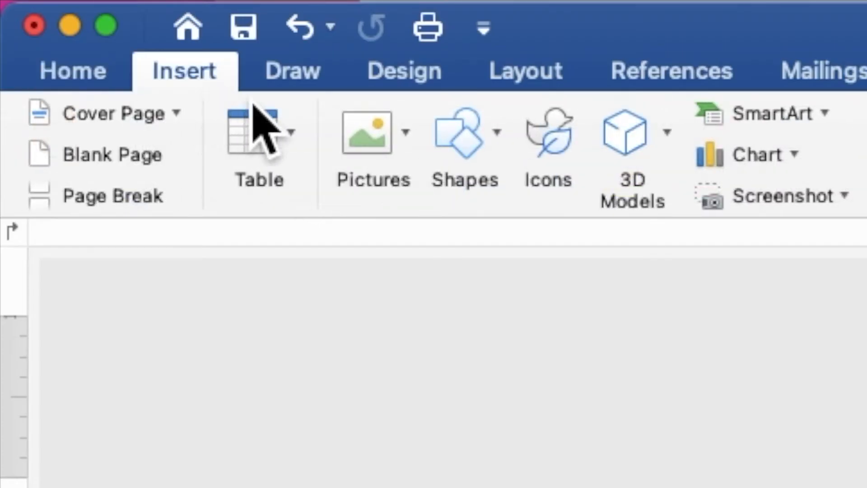
left_click(474, 147)
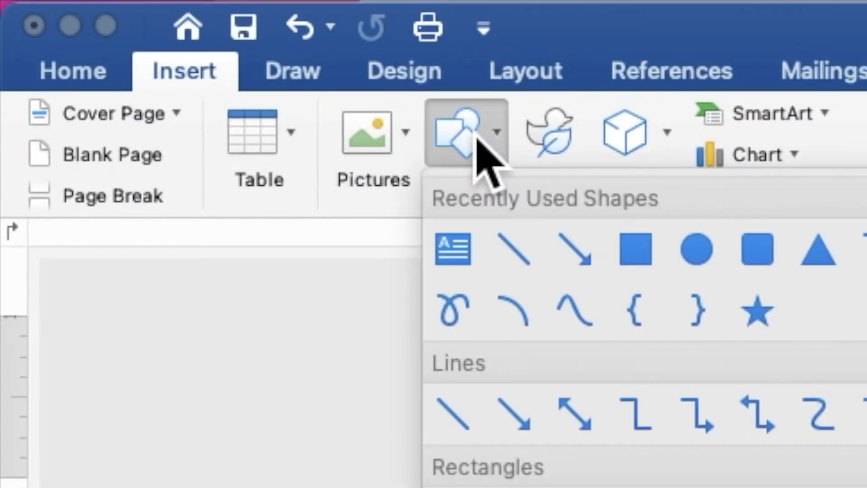
left_click(646, 261)
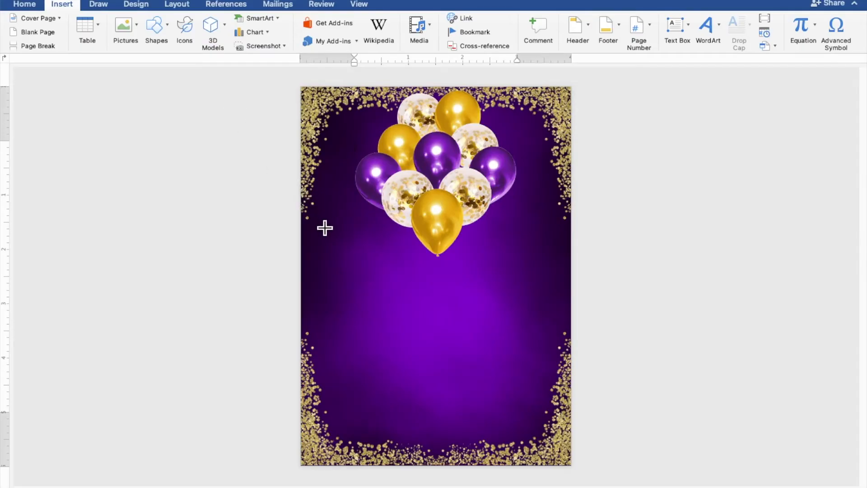
left_click_drag(319, 223, 563, 293)
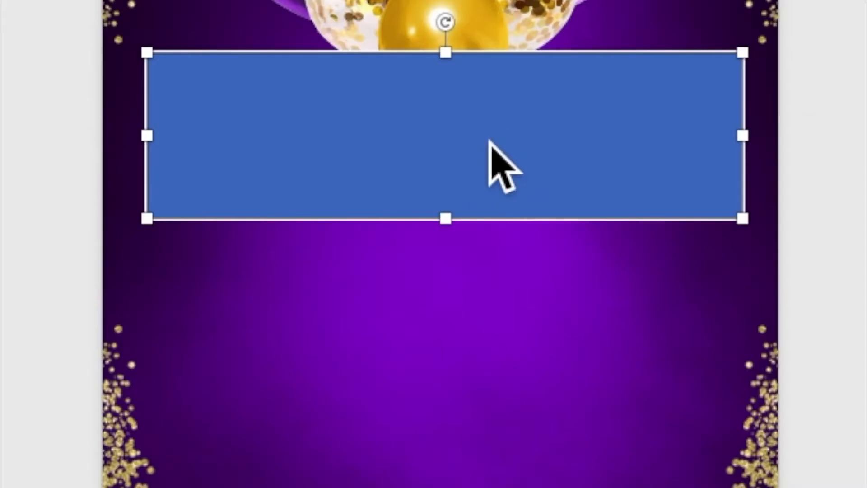
right_click(489, 141)
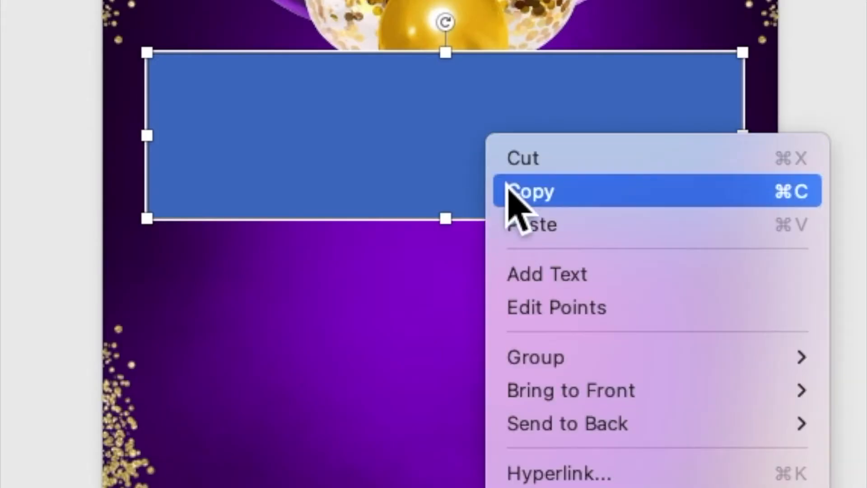
left_click(542, 282)
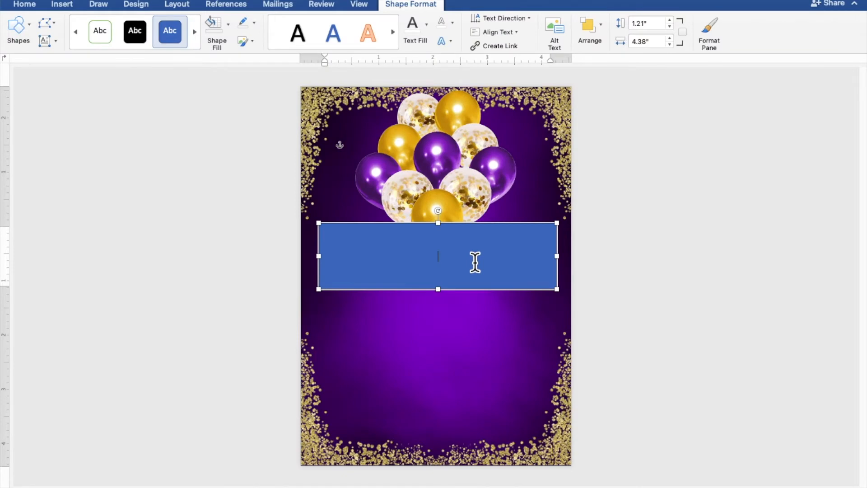
scroll(475, 262, "up", 5)
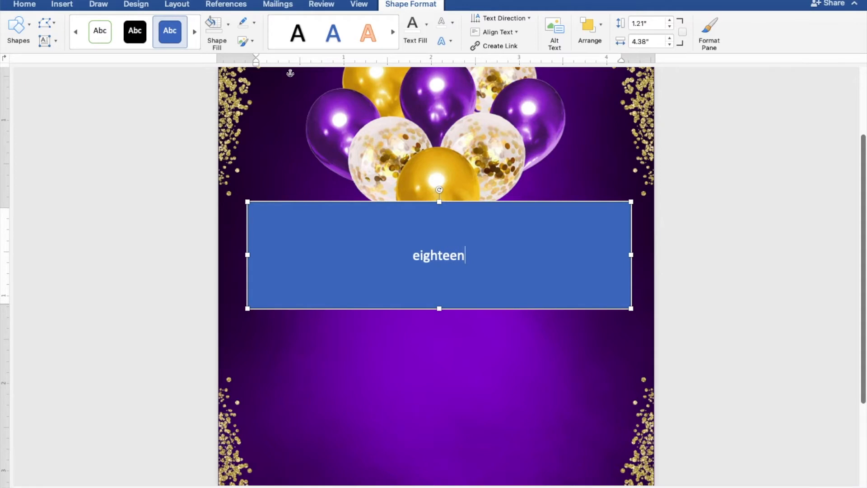
Remove both the fill and the outline from the rectangle containing "eighteen"
left_click_drag(474, 262, 416, 259)
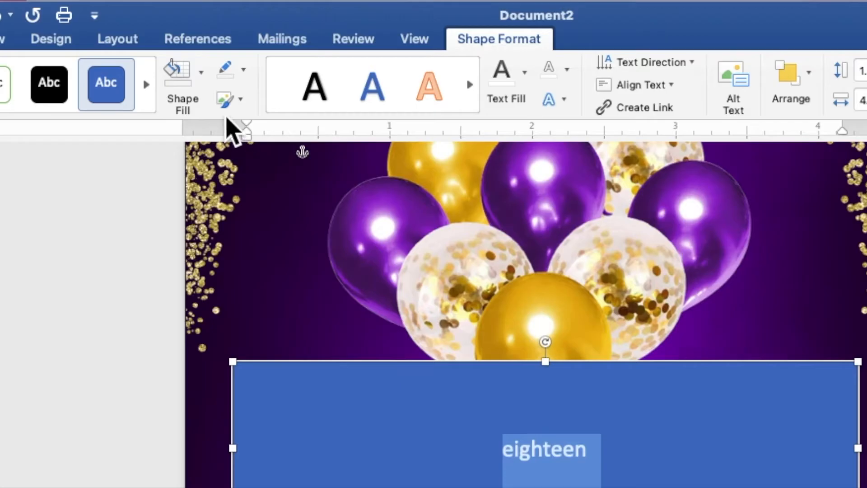
left_click(228, 27)
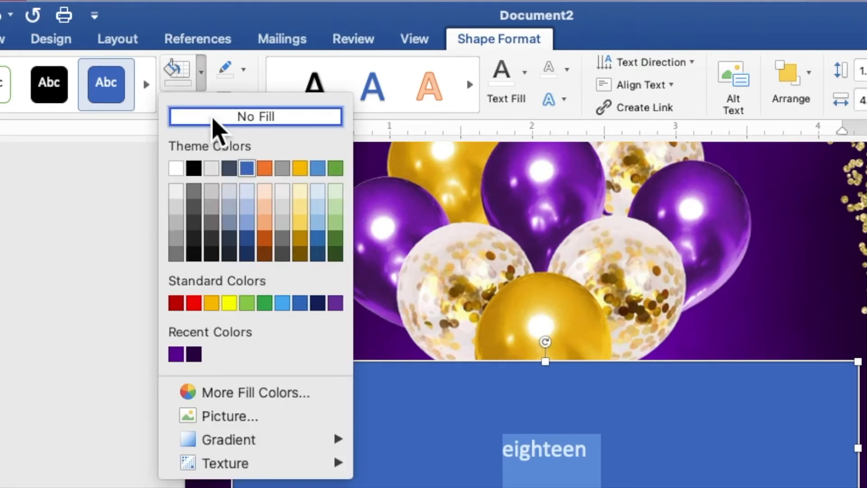
left_click(214, 119)
left_click(246, 74)
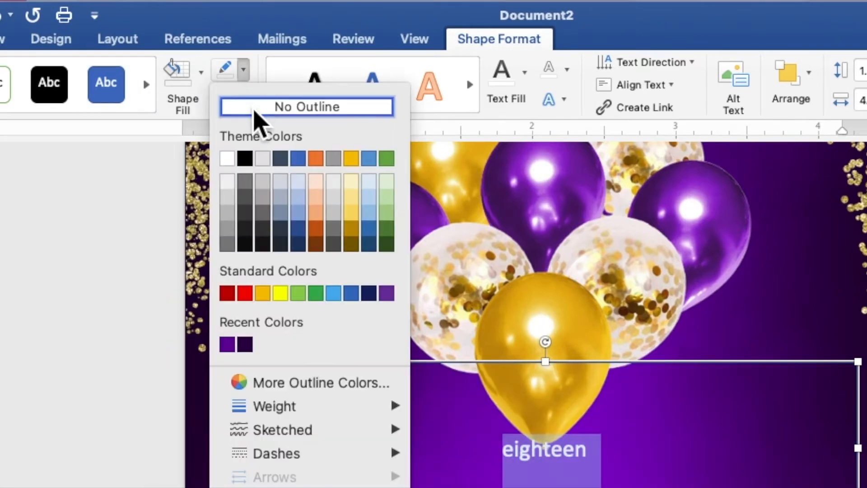
left_click(257, 111)
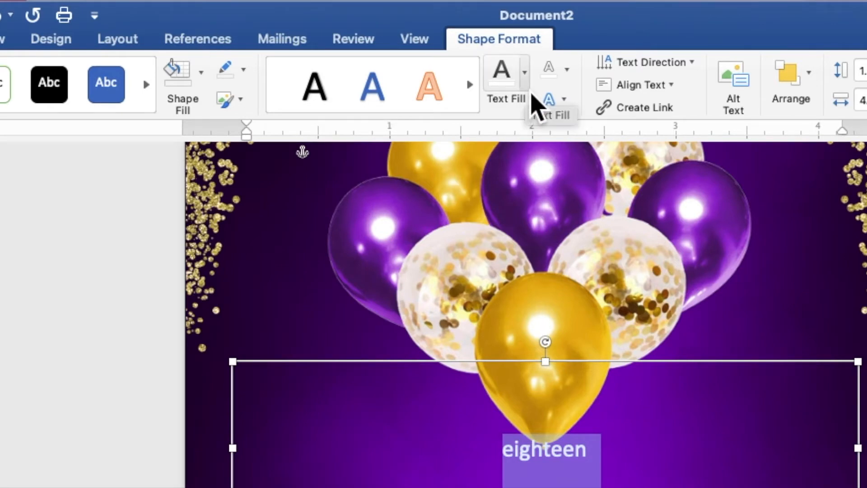
Give the "eighteen" text the recently used lighter purple as fill and a white text outline
left_click(524, 86)
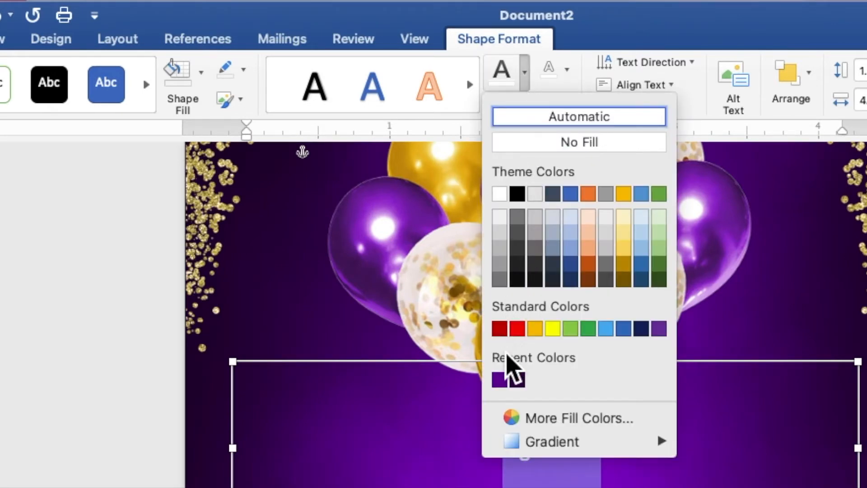
left_click(500, 382)
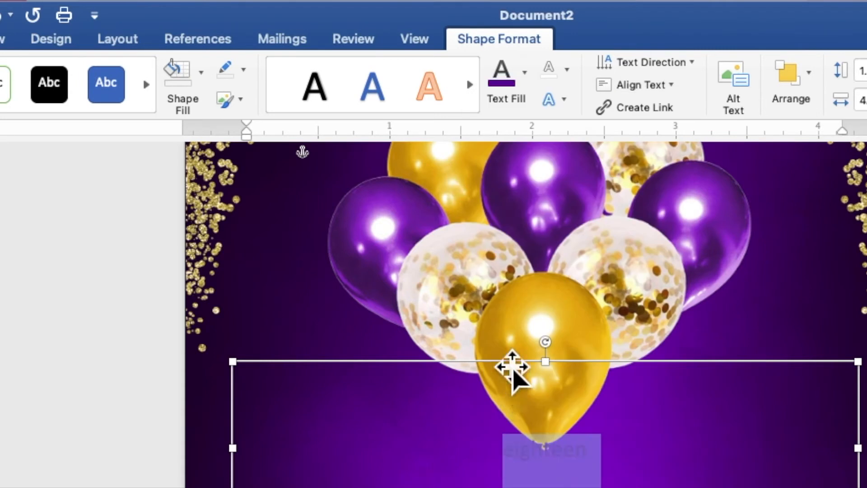
left_click(566, 71)
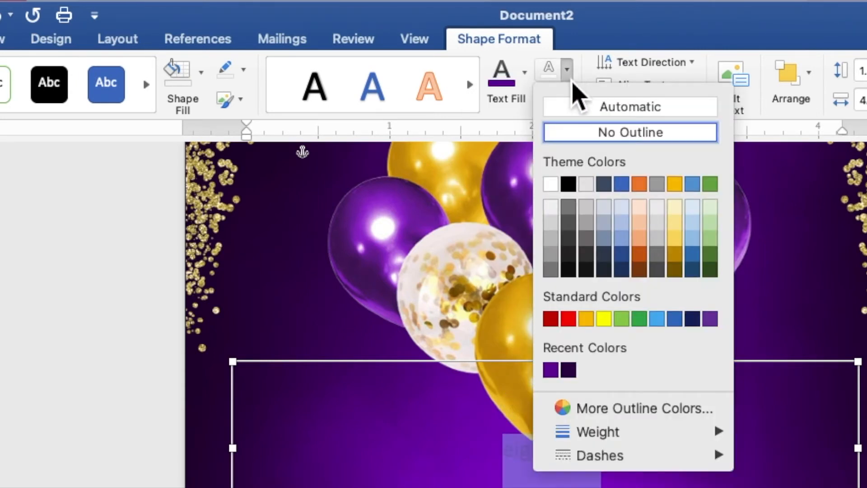
left_click(554, 188)
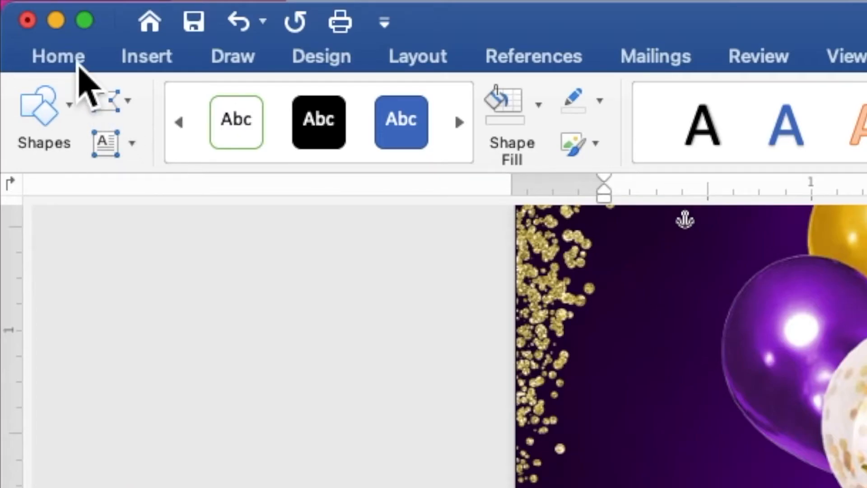
Set the "eighteen" text to the Ballpark font at size 80 and extend its box downward to fit the lettering
left_click(33, 8)
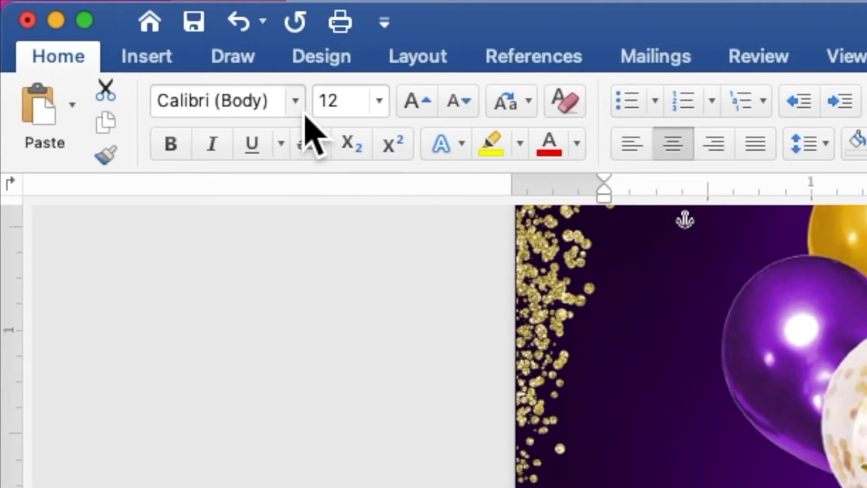
left_click(298, 112)
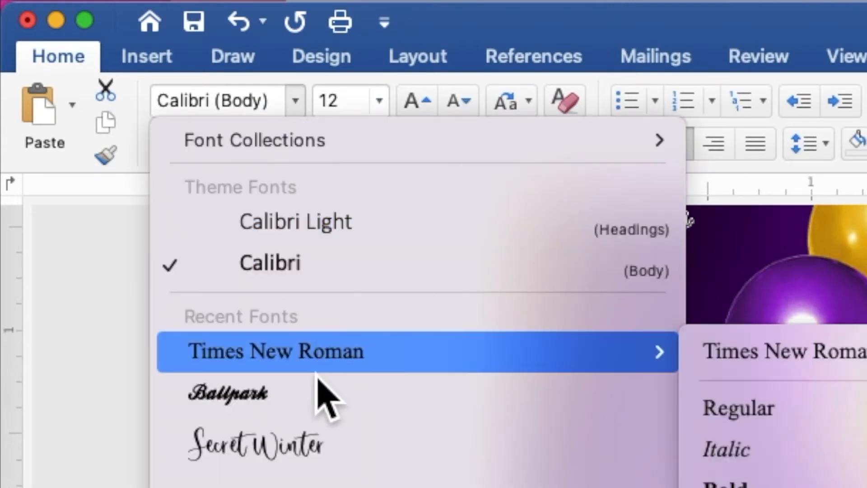
left_click(310, 404)
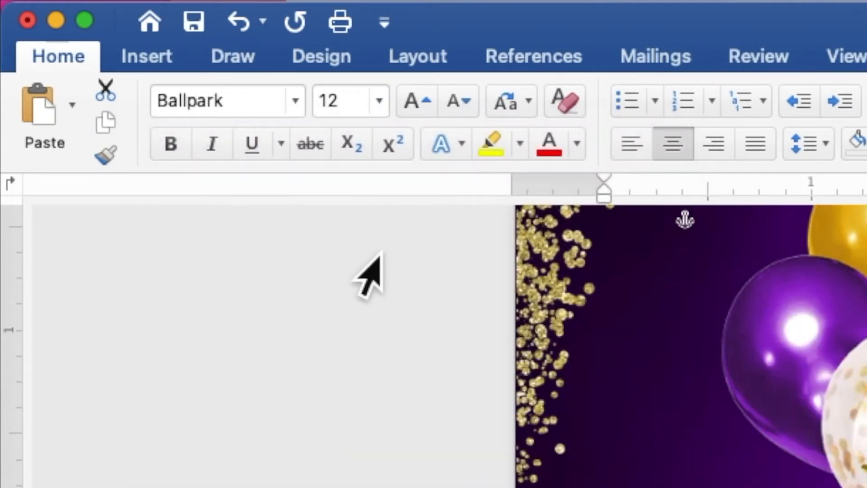
left_click(332, 102)
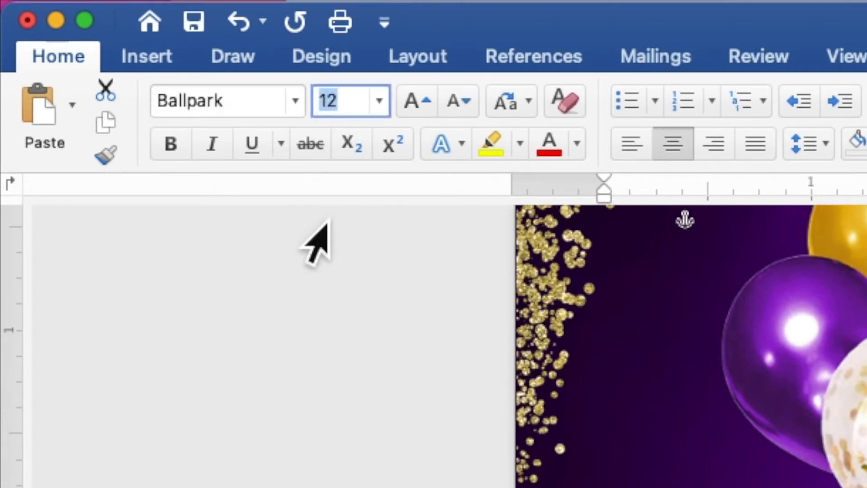
type("89")
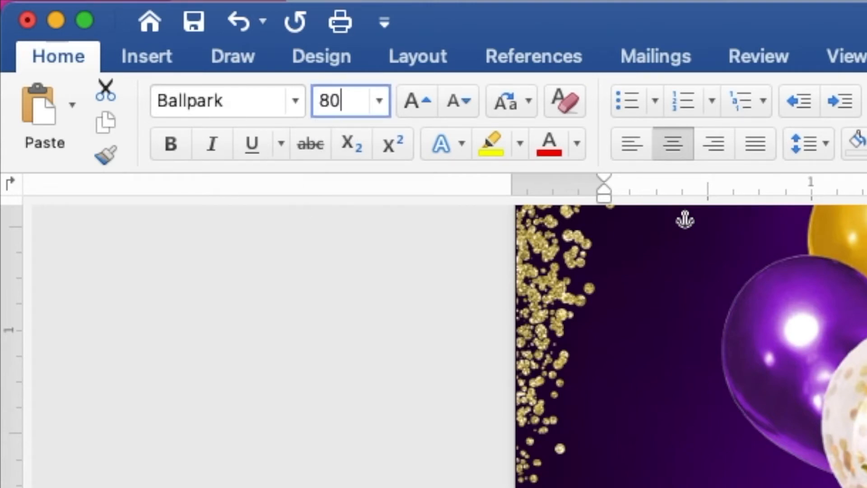
key("Return")
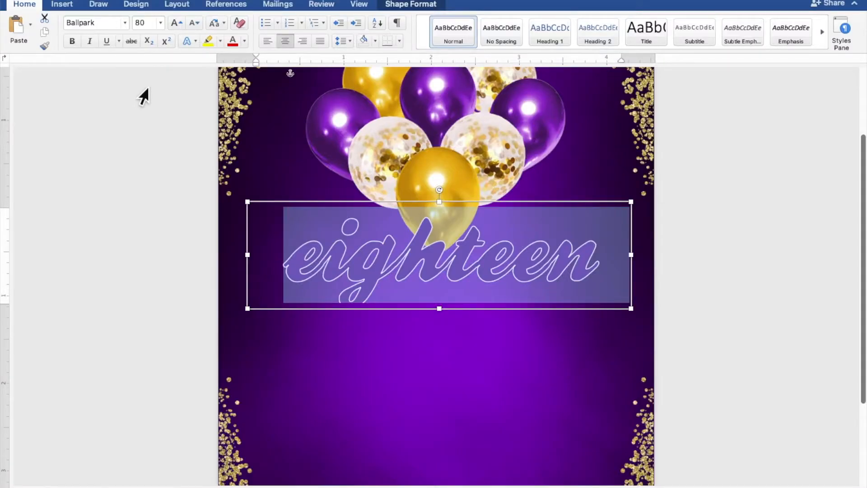
left_click_drag(444, 312, 441, 332)
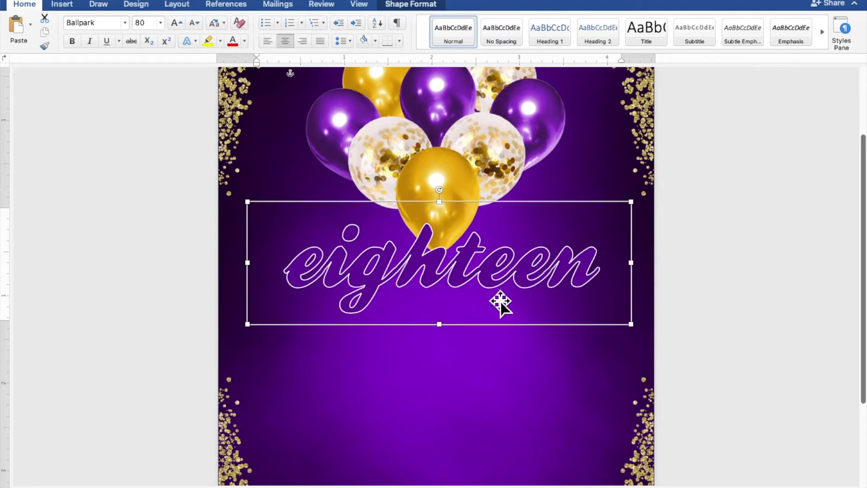
left_click(797, 345)
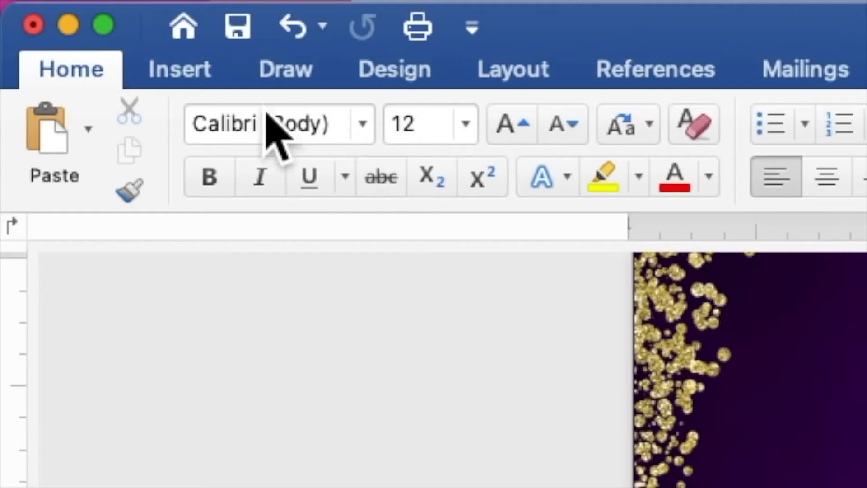
Draw a second rectangle about 3.99" wide below the "eighteen" text and extend it downward to about 2.76" high
left_click(213, 81)
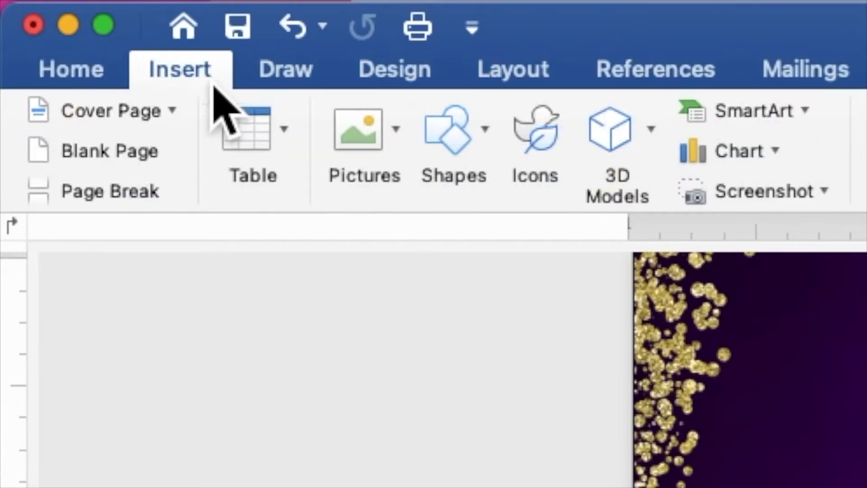
left_click(461, 145)
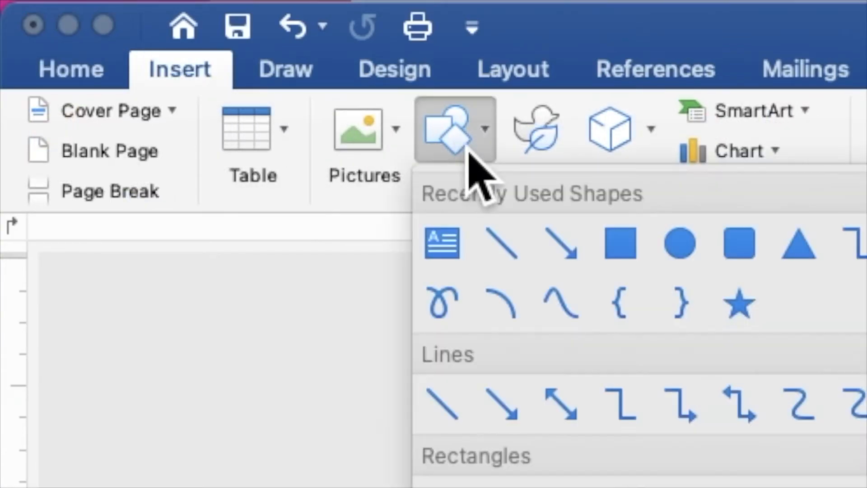
left_click(619, 242)
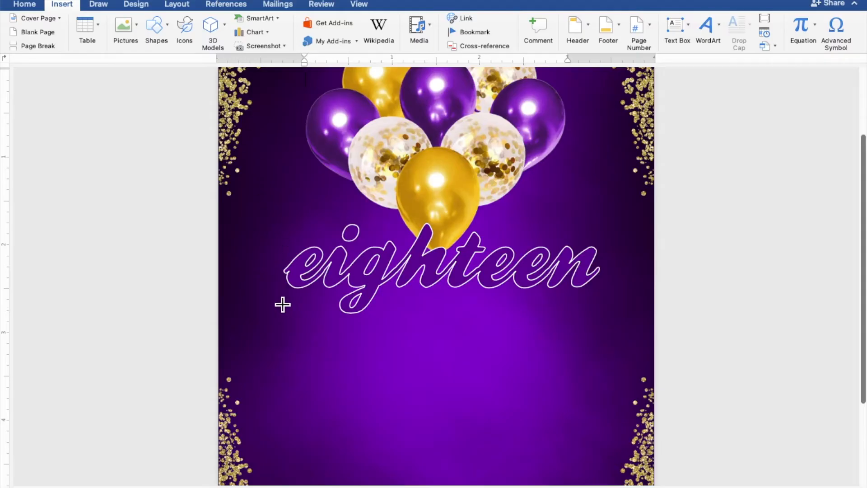
left_click_drag(264, 294, 622, 474)
scroll(530, 401, "down", 5)
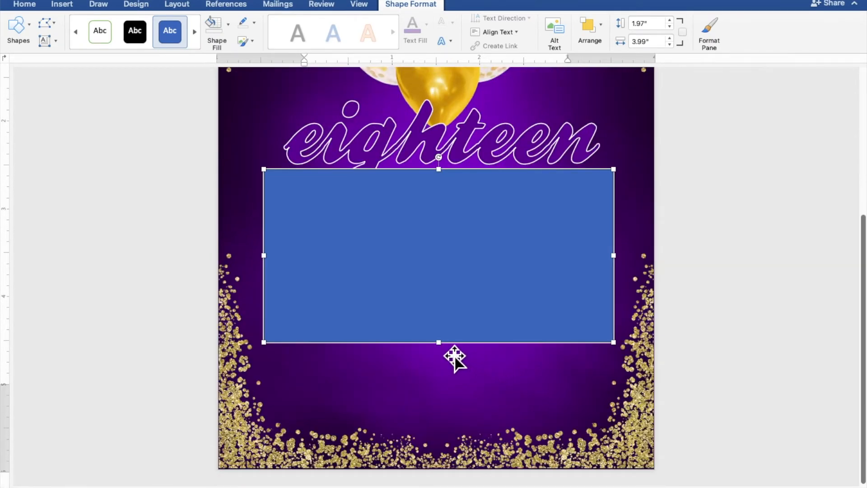
left_click_drag(448, 354, 442, 418)
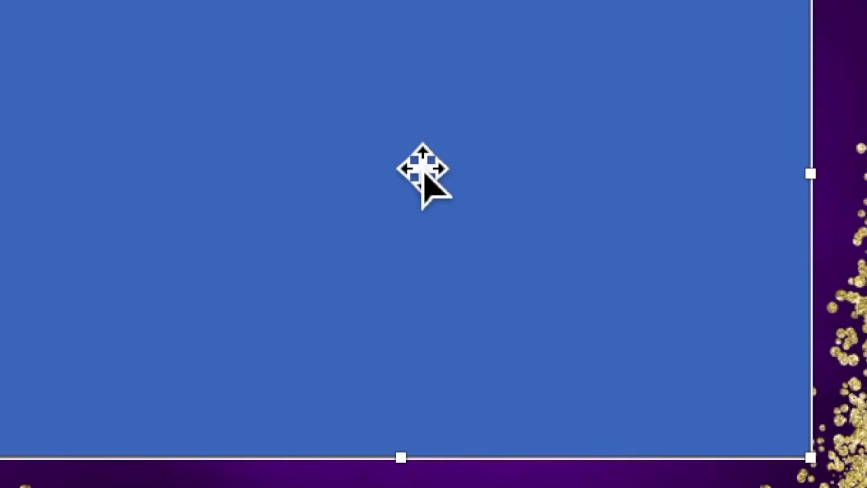
Add the text "JOIN US AS WE CELEBRATE" and "THE 18TH BIRTHDAY OF" on two lines in the blue rectangle, followed by four blank lines
right_click(441, 278)
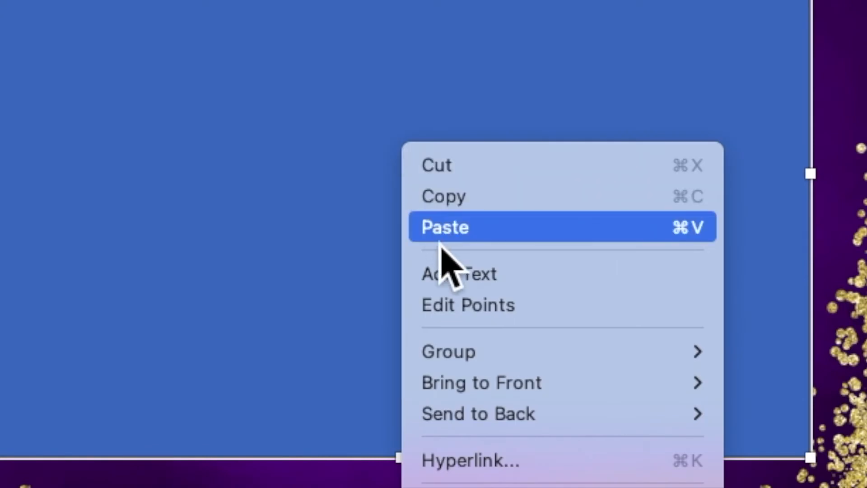
left_click(445, 283)
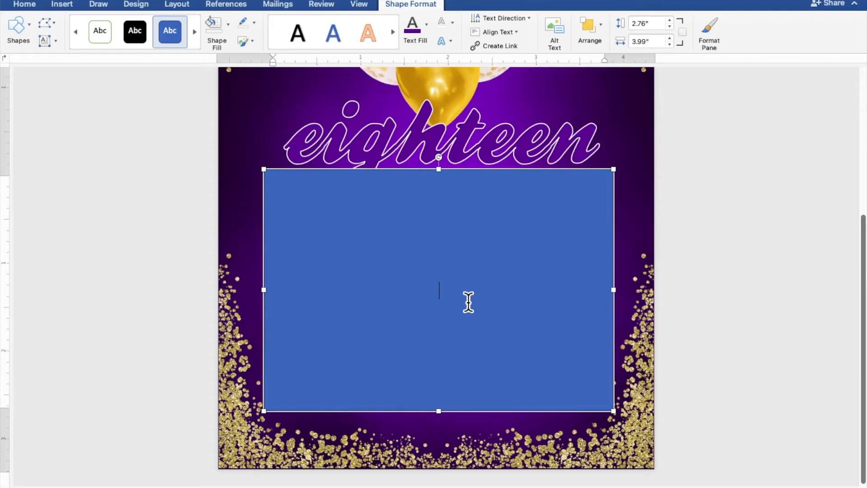
type("JOIN US AS WE CE")
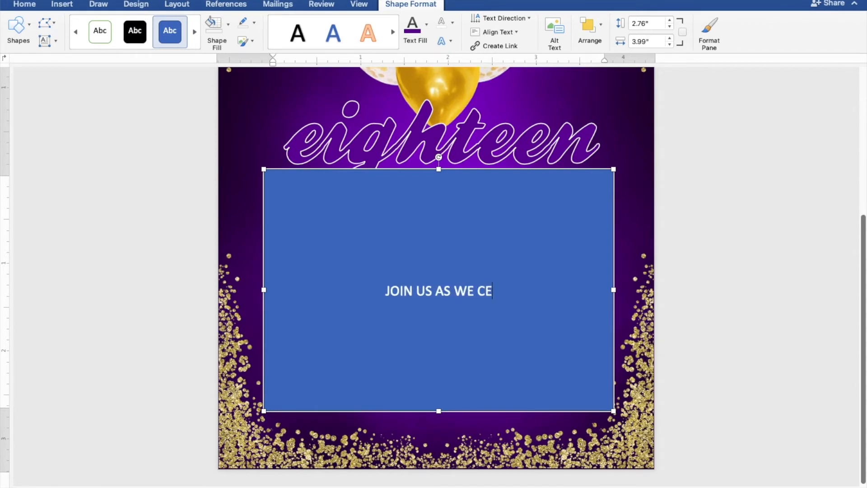
type("LEBRATE")
key("Return")
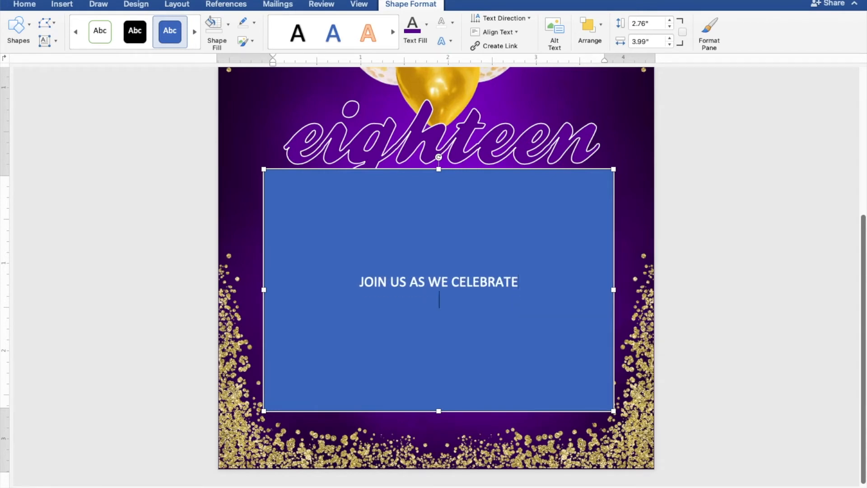
type("THE 18TH BIRTHDAY OF")
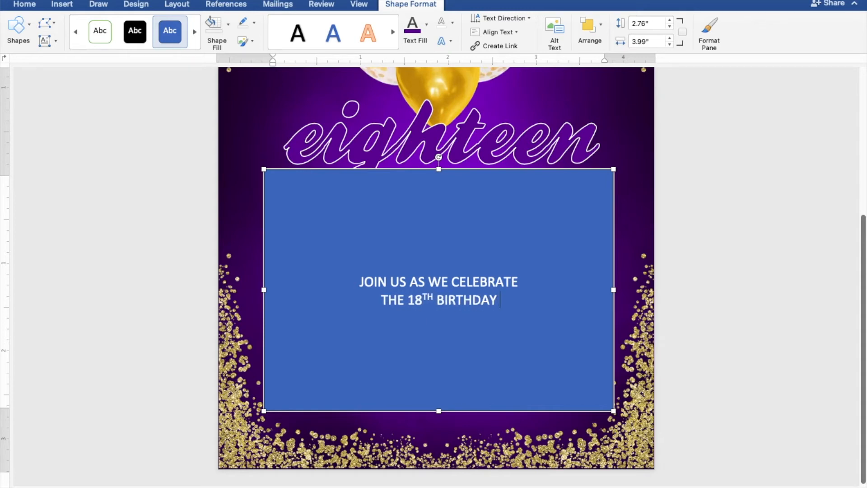
key("Return")
key("Return")
key("Return")
key("Return")
key("Return")
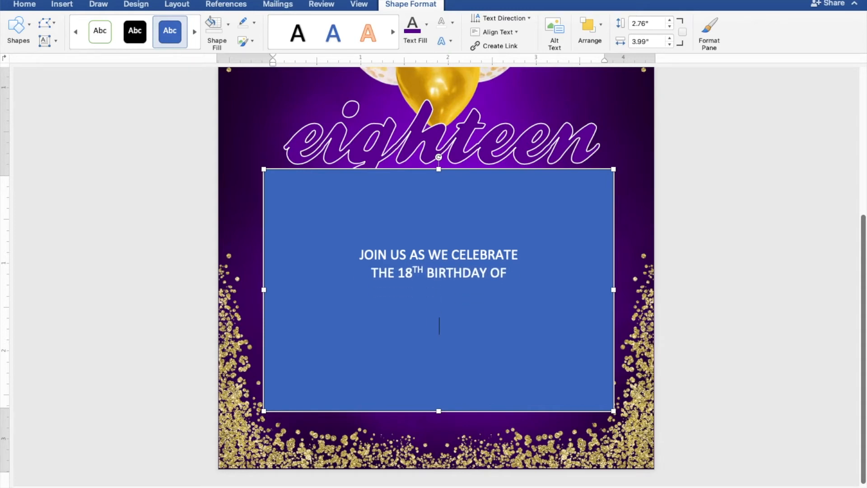
Add the date and time lines "SUNDAY", "JANUARY 30, 2022" and "5:00 TO 8:00 PM" below the blank lines
type("SUNDAY")
key("Return")
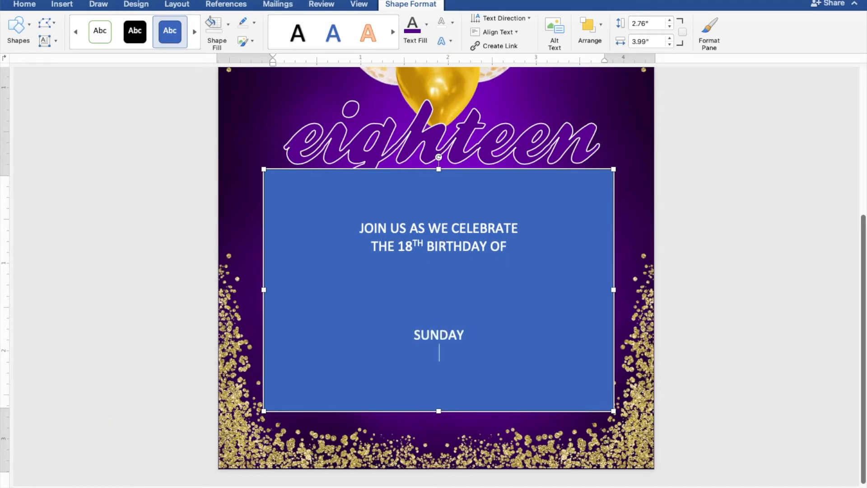
type("JANUARY 30, 2022")
key("Return")
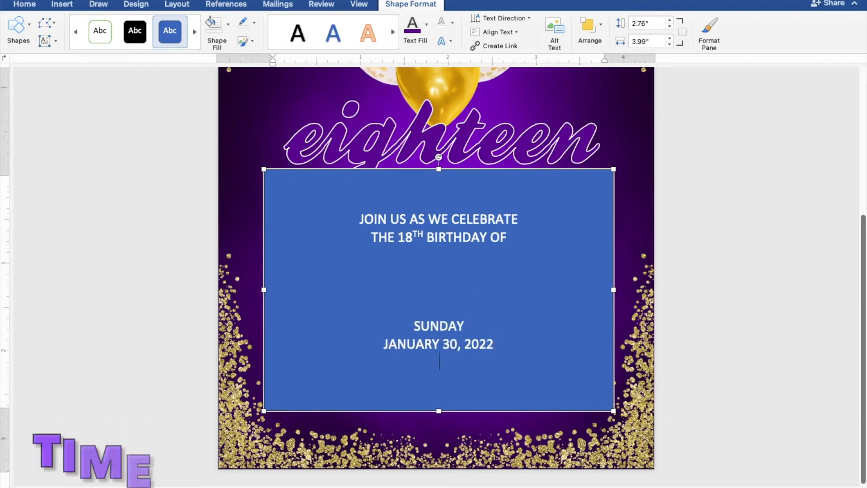
type("5:00")
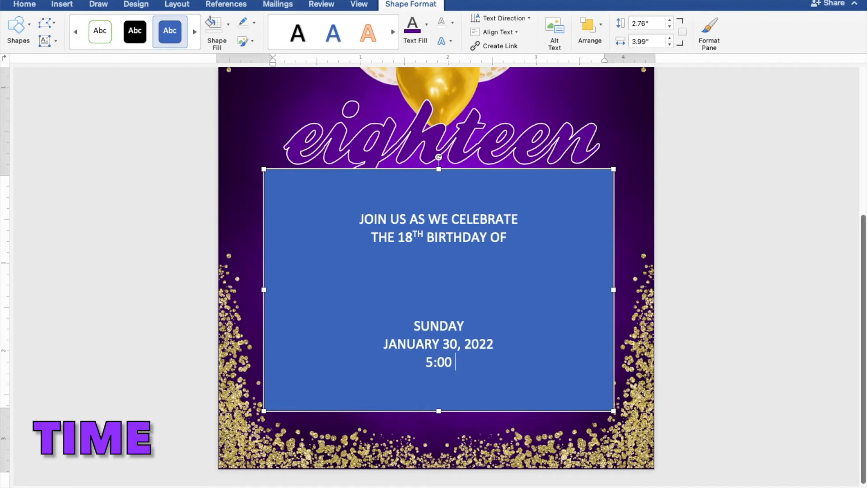
type(" TO 8:00 PM")
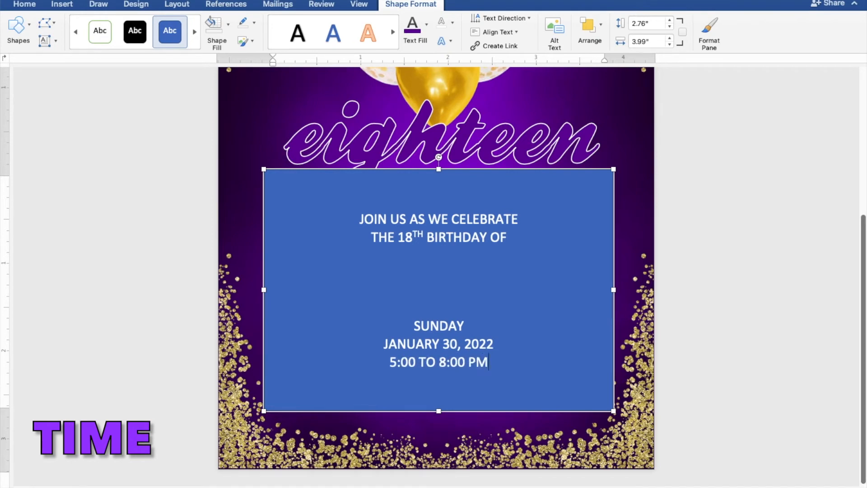
Add the venue on three lines below the time: "JAPANESE GARDDEN", "TONDALIGAN BEACH" and "DAGUPAN CITY"
key("Return")
type("JAP")
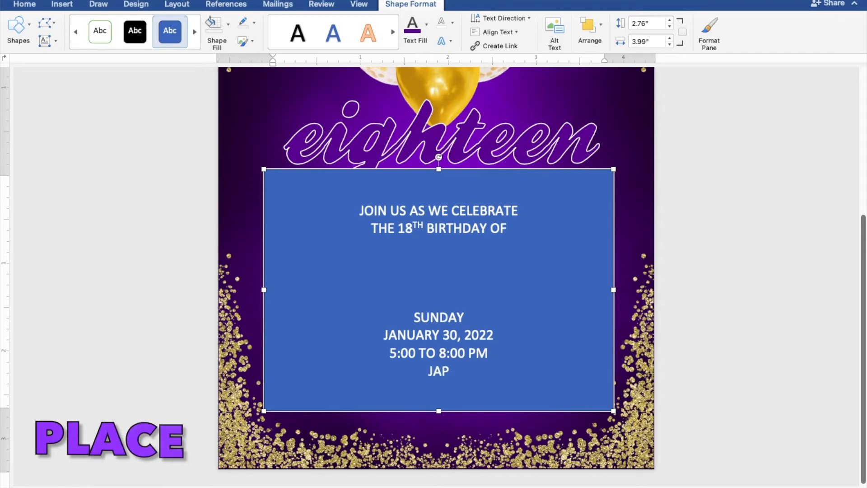
type("ANESE GARDDEN")
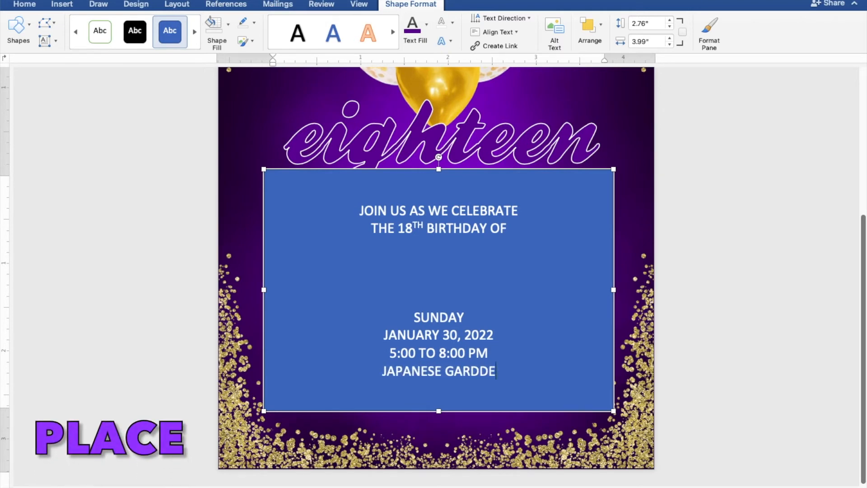
key("Return")
type("TONDALI")
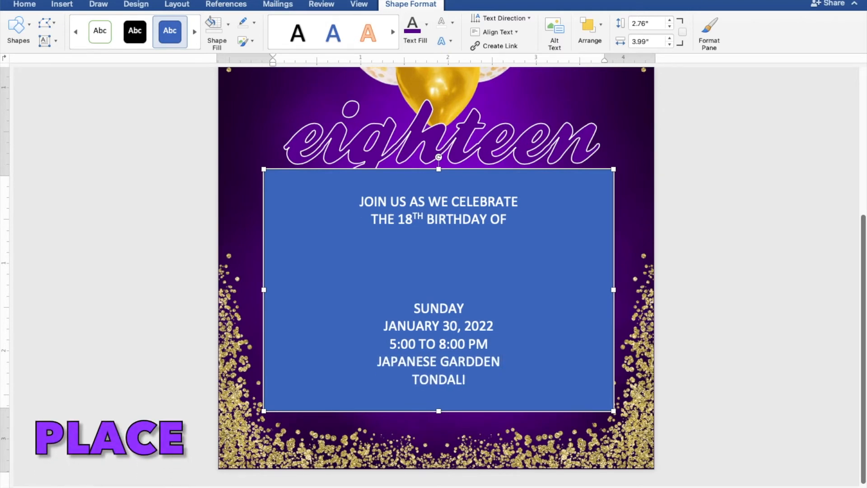
type("GAN BEACH")
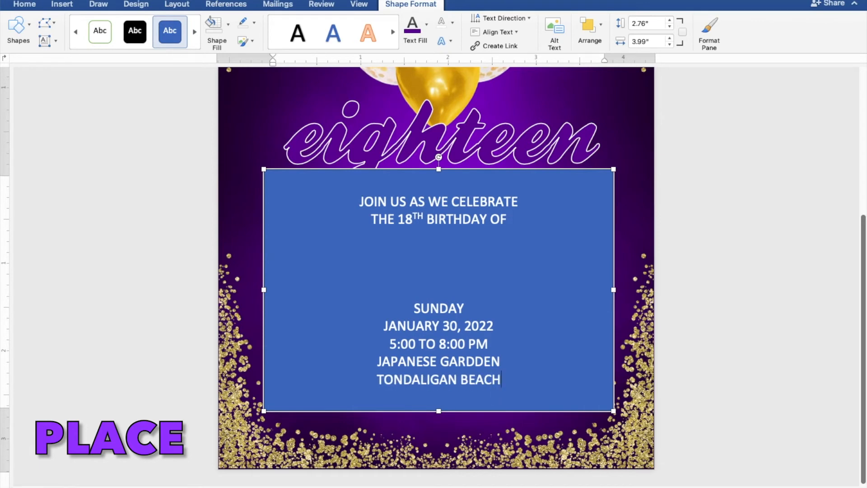
key("Return")
type("DAGUPAN CITY")
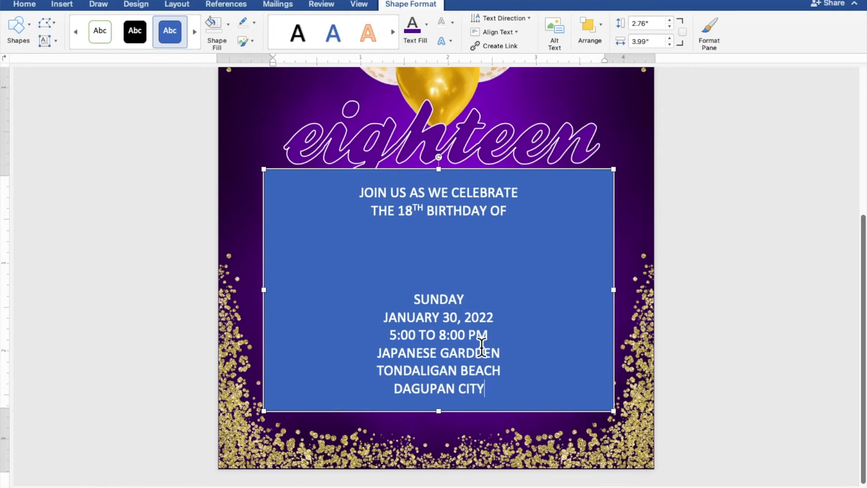
Select all the invitation text and remove both the fill and the outline from its rectangle
left_click_drag(474, 384, 361, 200)
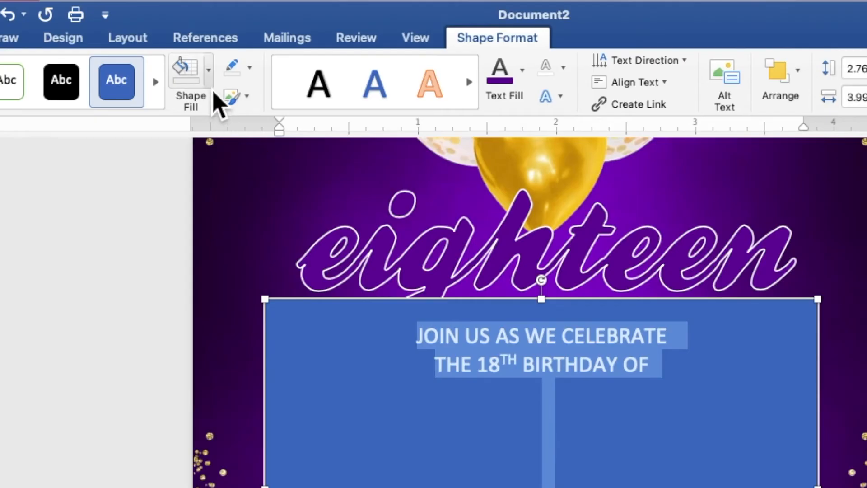
left_click(211, 85)
left_click(220, 116)
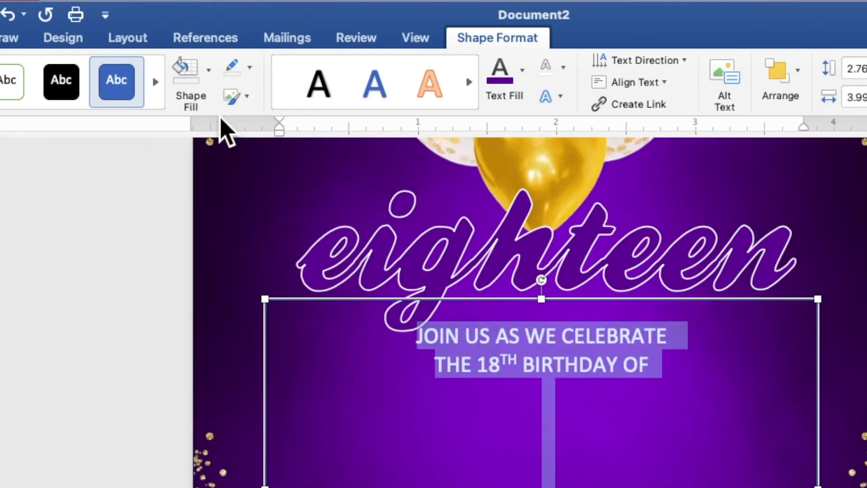
left_click(249, 68)
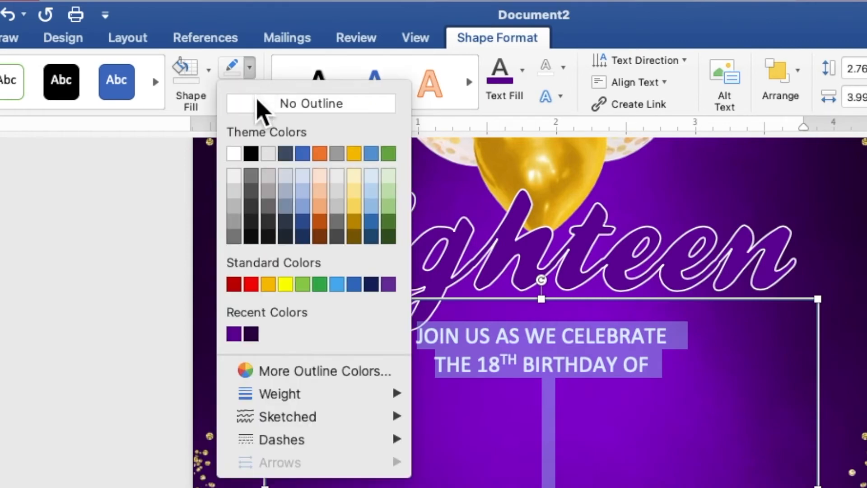
left_click(259, 104)
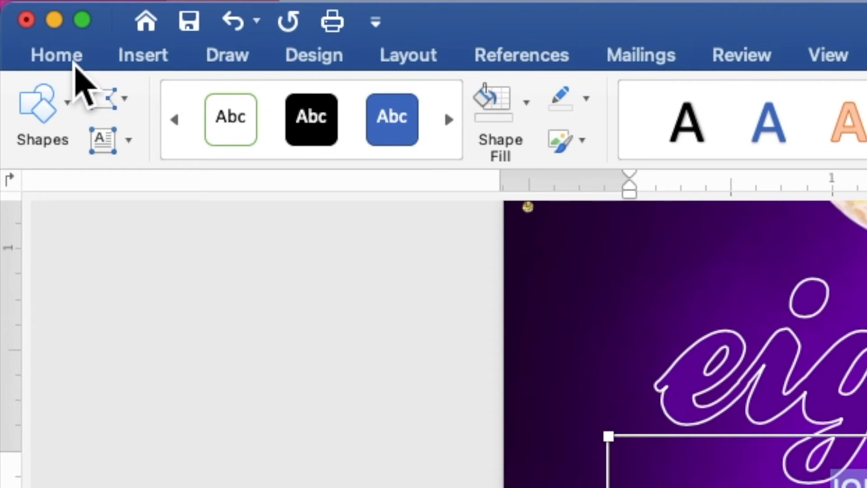
Set the selected invitation text to Times New Roman at size 9
left_click(31, 6)
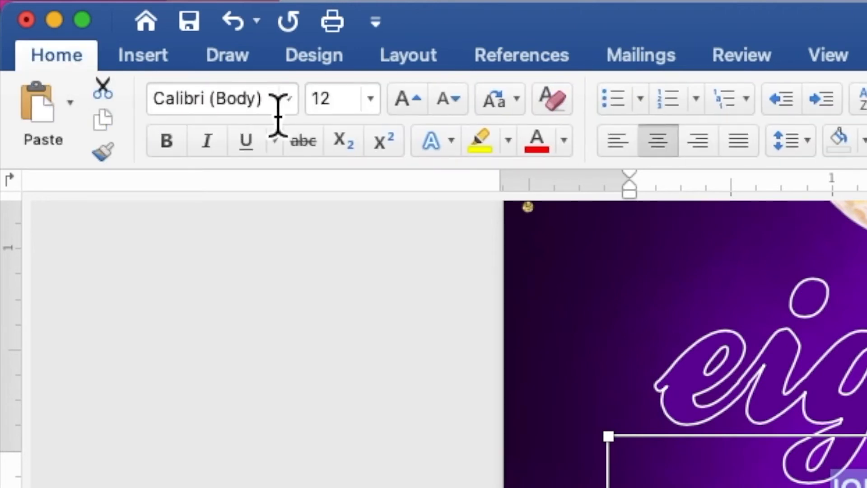
left_click(289, 106)
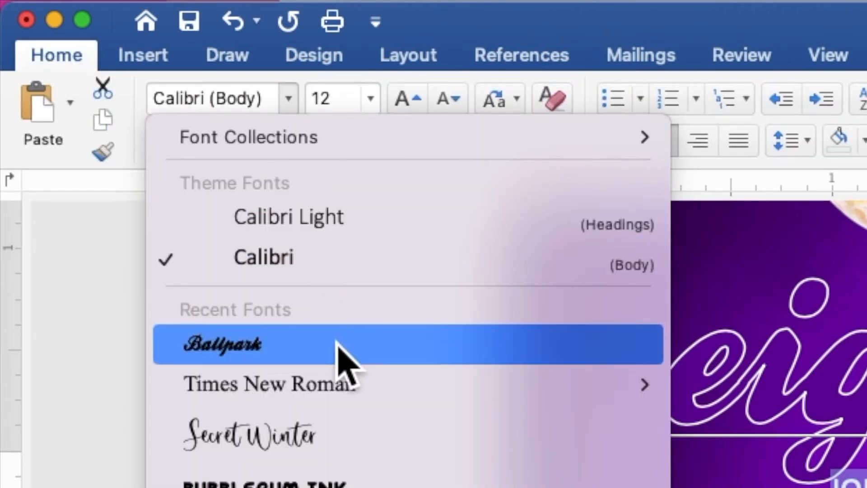
left_click(344, 385)
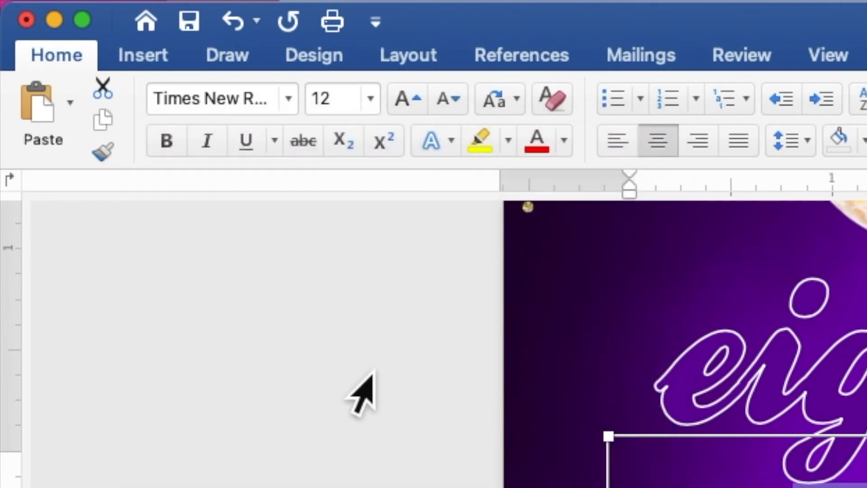
left_click(378, 106)
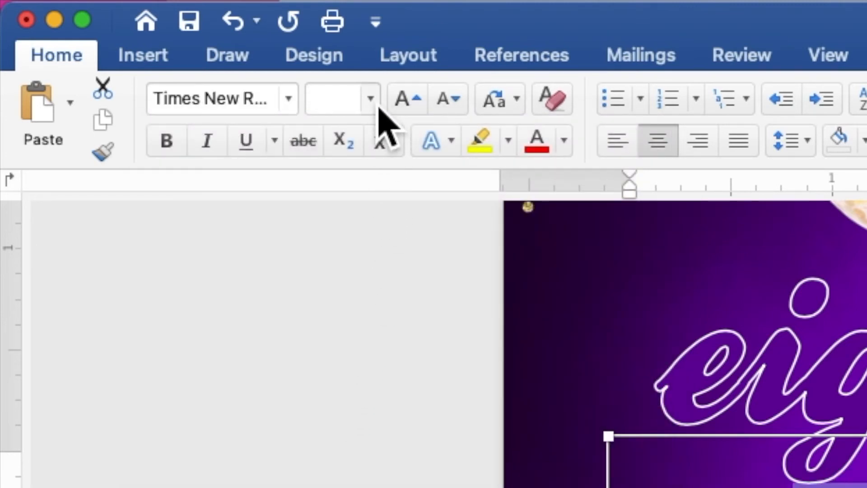
left_click(378, 109)
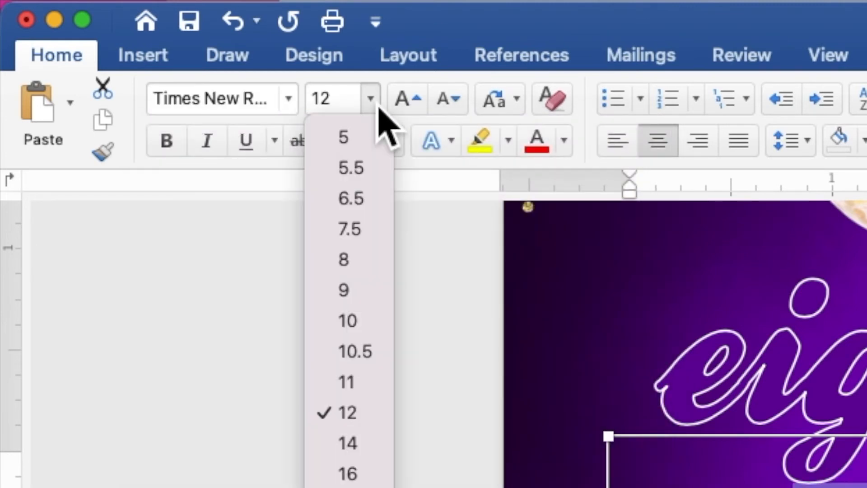
left_click(378, 290)
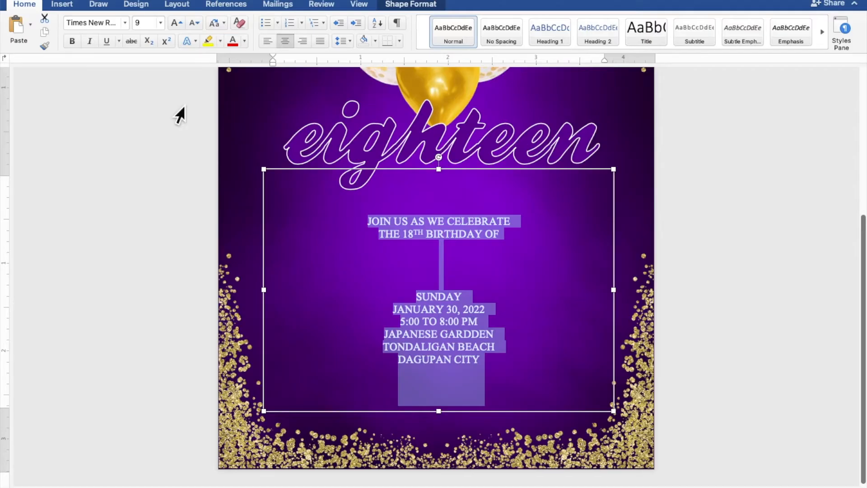
Insert four more blank lines between "THE 18TH BIRTHDAY OF" and "SUNDAY", and move the text box slightly down, clear of "eighteen"
left_click(441, 261)
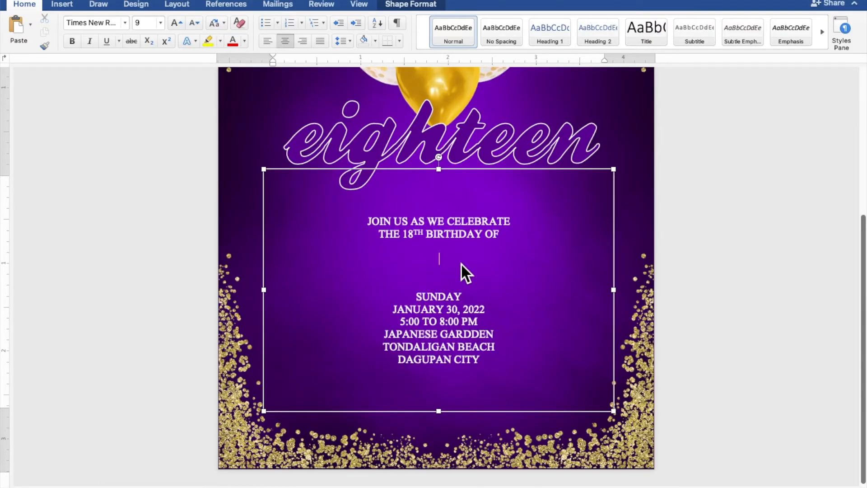
key("Return")
key("Return")
key("Return")
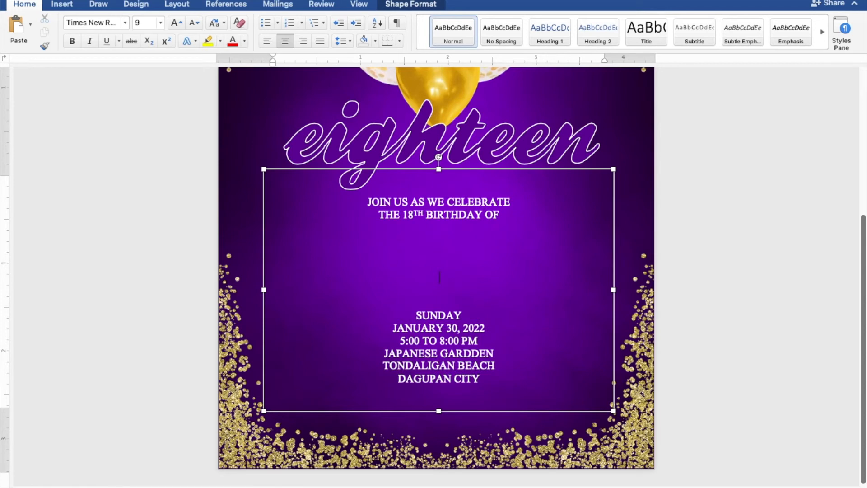
key("Return")
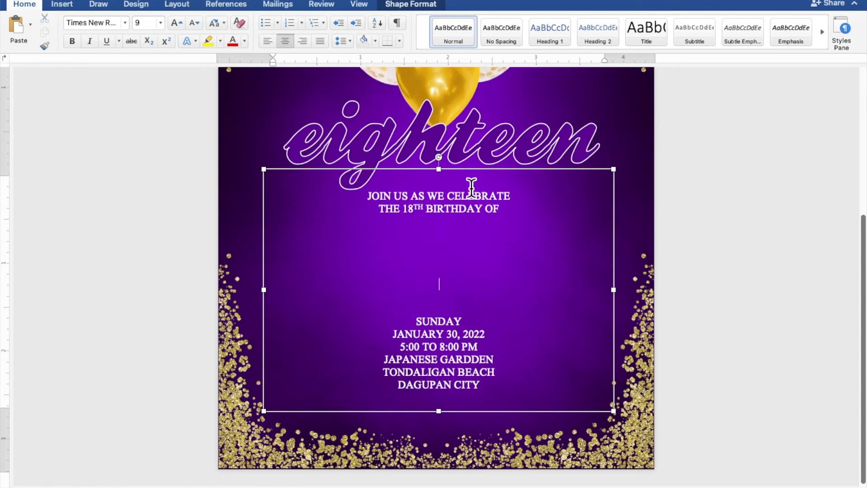
left_click_drag(478, 180, 477, 202)
Duplicate the "eighteen" text box and center the copy in the gap between "THE 18TH BIRTHDAY OF" and "SUNDAY"
left_click(456, 160)
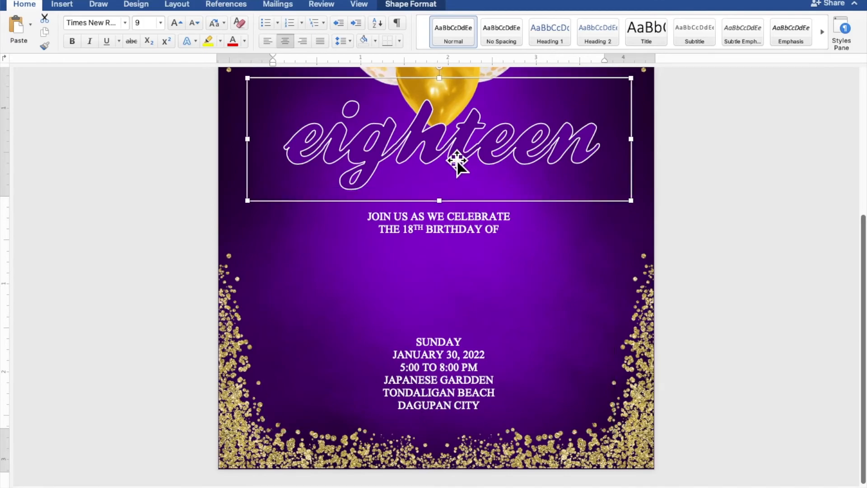
right_click(456, 160)
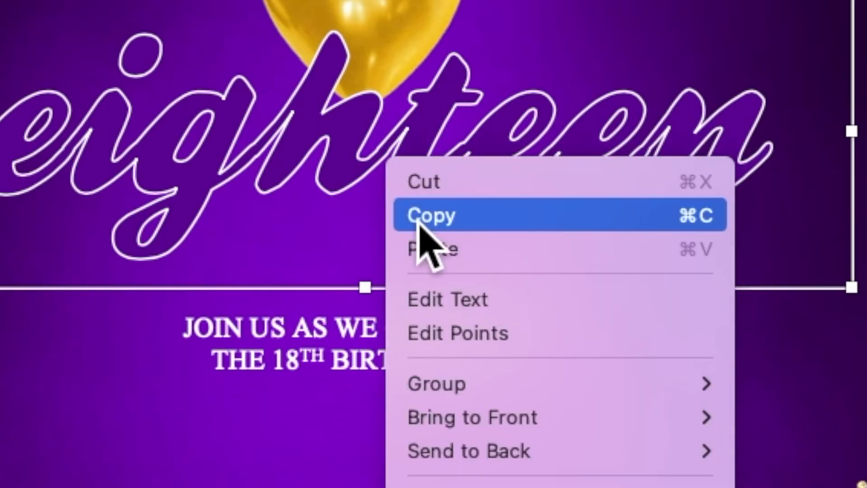
left_click(460, 171)
right_click(380, 155)
left_click(413, 236)
left_click_drag(409, 192, 366, 487)
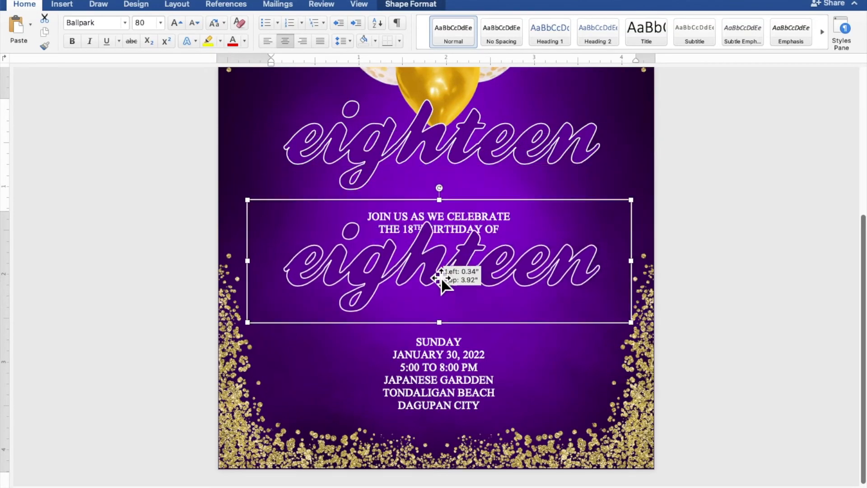
left_click_drag(440, 297, 438, 298)
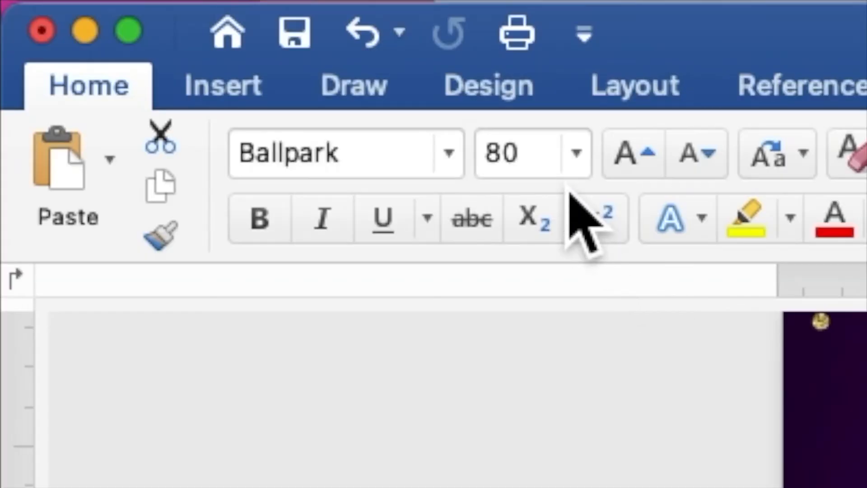
Set the font size of the duplicated "eighteen" text to 50
left_click(532, 167)
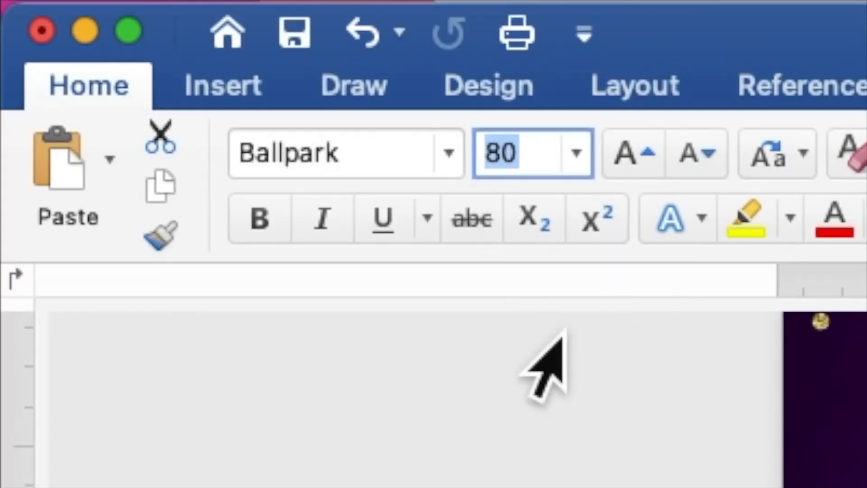
type("50")
key("Return")
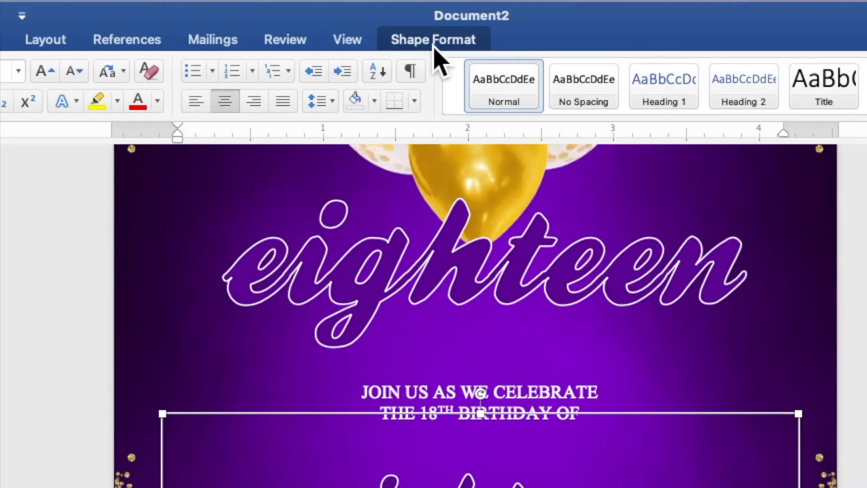
Set the text fill of the duplicated "eighteen" text to white
left_click(410, 6)
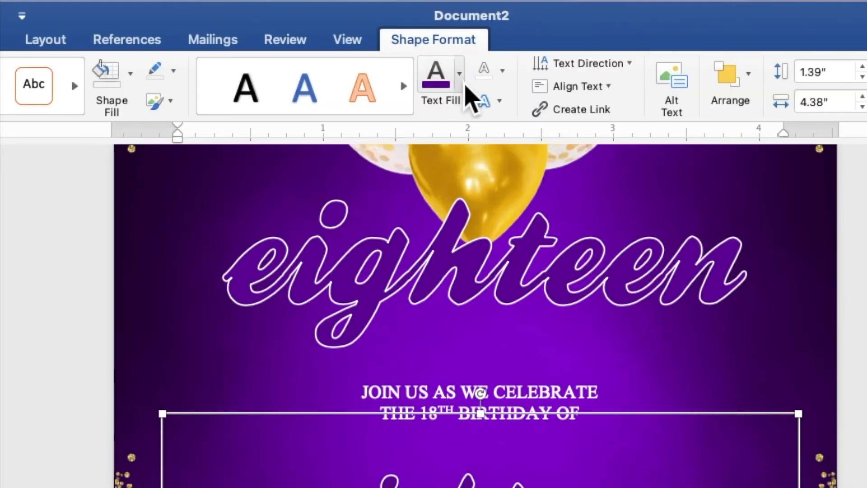
left_click(461, 88)
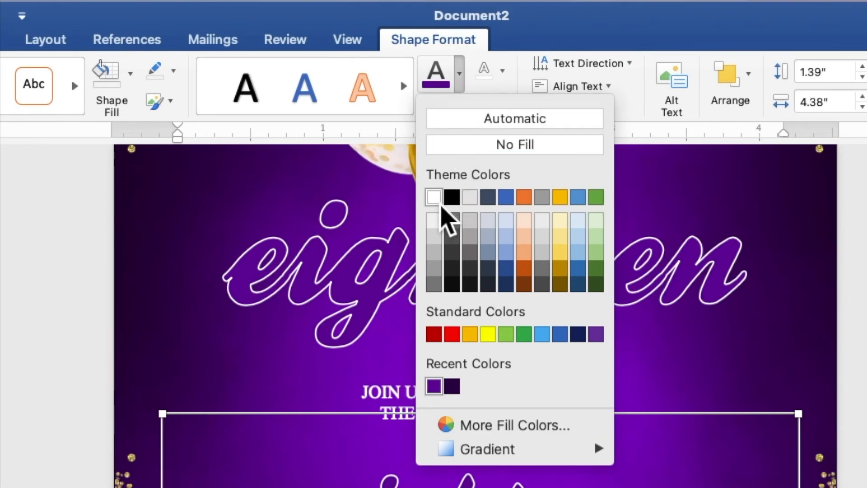
left_click(439, 203)
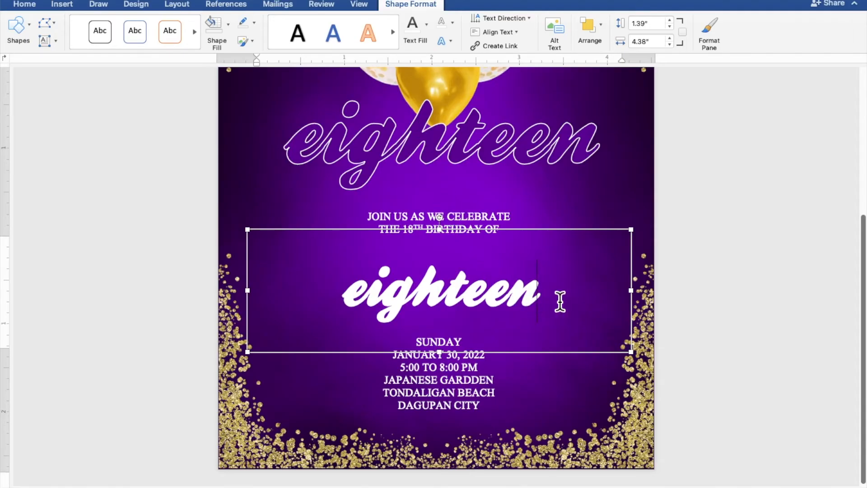
Replace the duplicated "eighteen" text with the celebrant's full name
left_click_drag(560, 301, 355, 301)
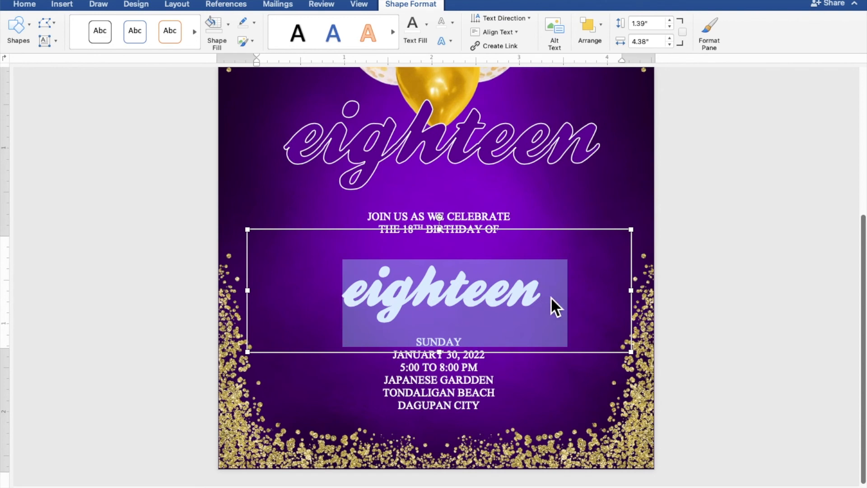
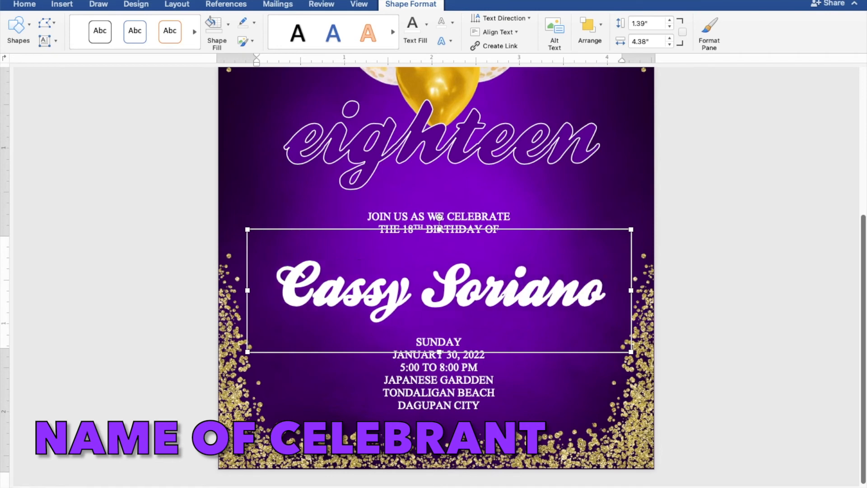
Move the event-details text box slightly up, bringing the "SUNDAY" to "DAGUPAN CITY" lines closer beneath the celebrant's name
scroll(437, 289, "down", 5)
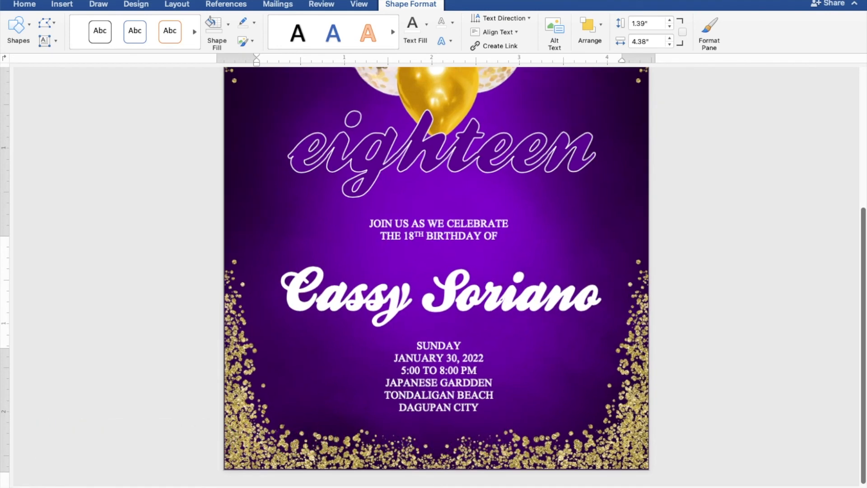
scroll(436, 276, "up", 1)
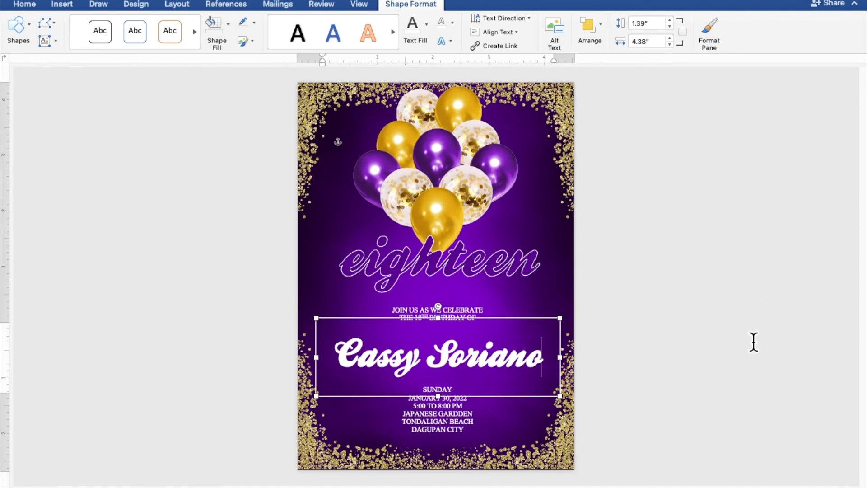
left_click(476, 313)
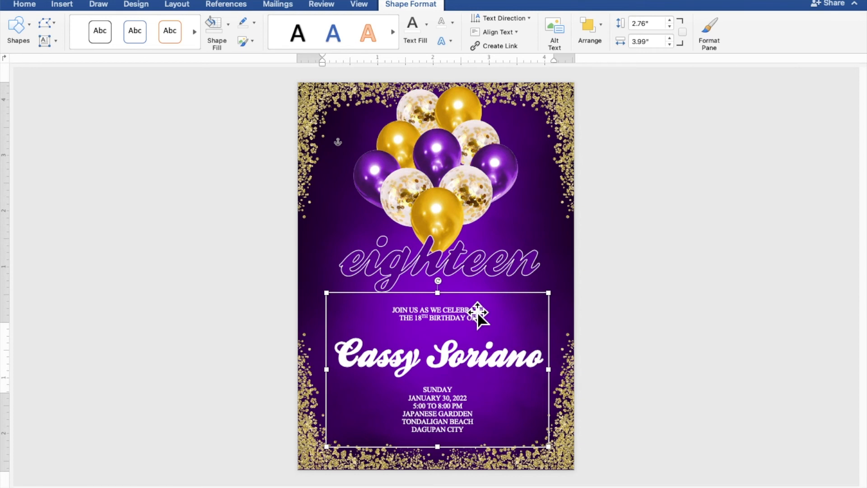
left_click_drag(477, 312, 477, 308)
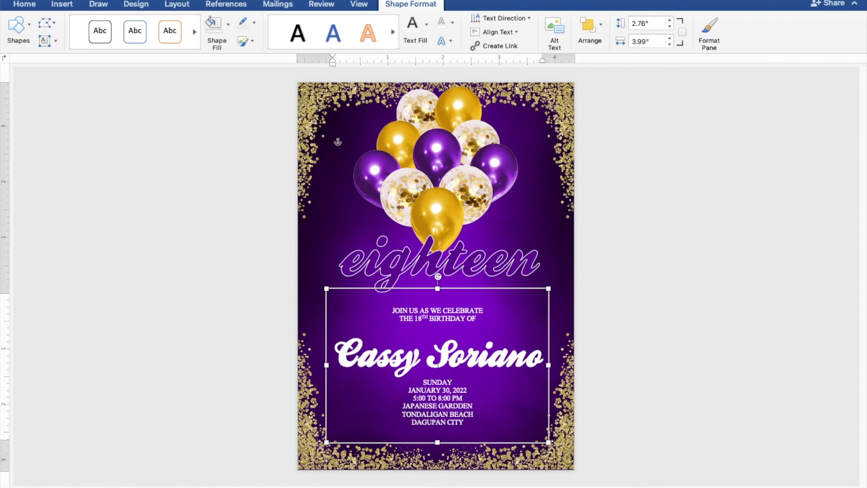
Nudge the celebrant's name text box slightly up and left to center it between the invitation lines, and deselect it
left_click(503, 368)
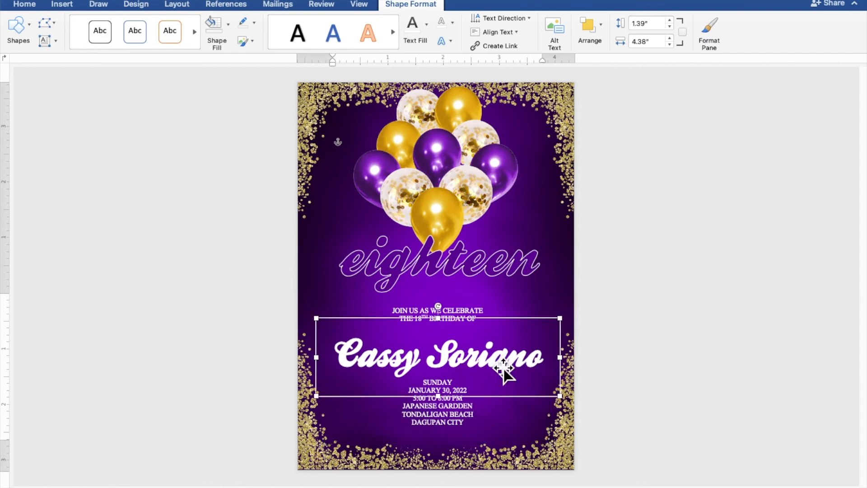
key("Up")
key("Up")
key("Up")
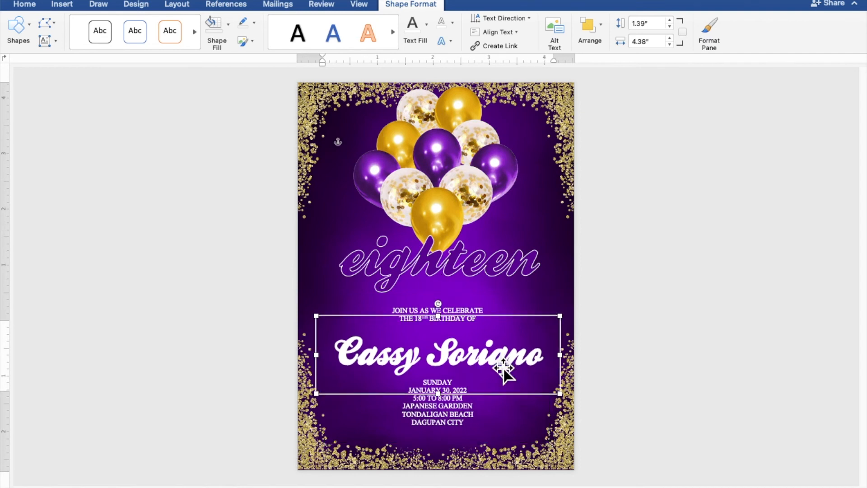
key("Left")
key("Left")
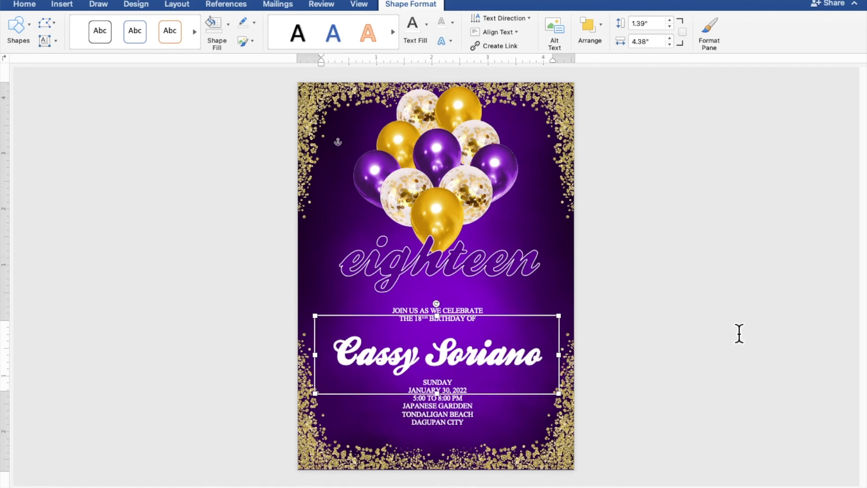
left_click(739, 333)
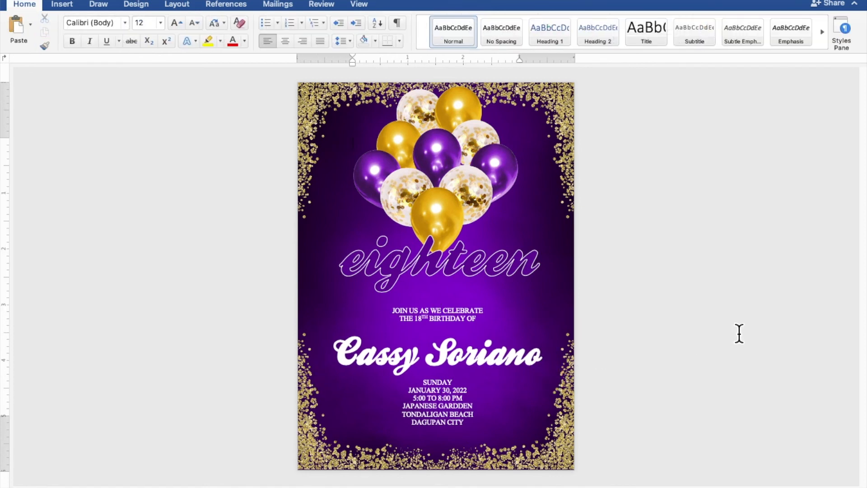